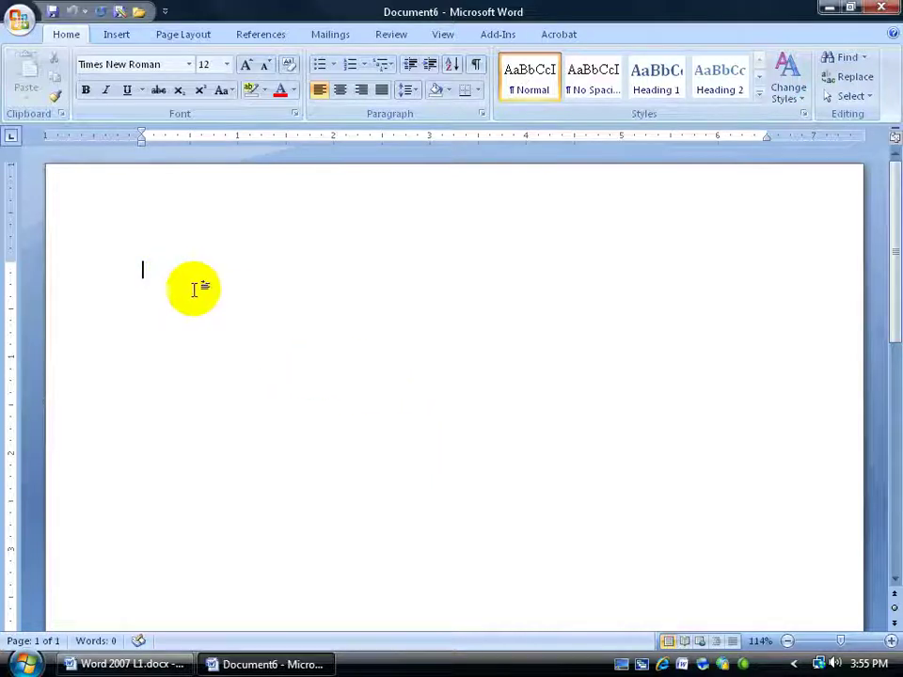
Step: Enter the heading "Camping" and start a bulleted list on the line below it
text(Camping)
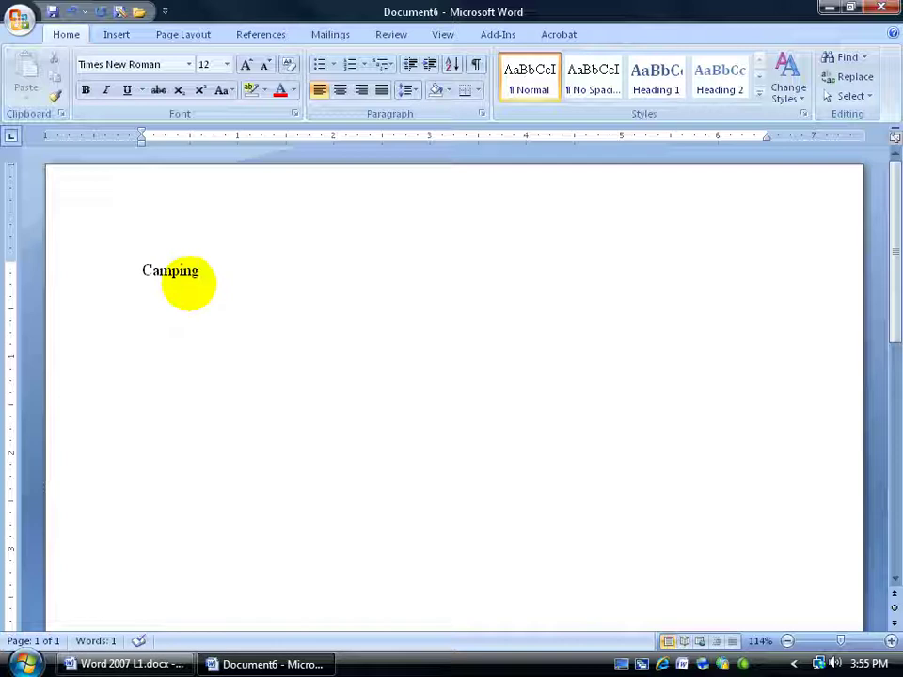
key(Return)
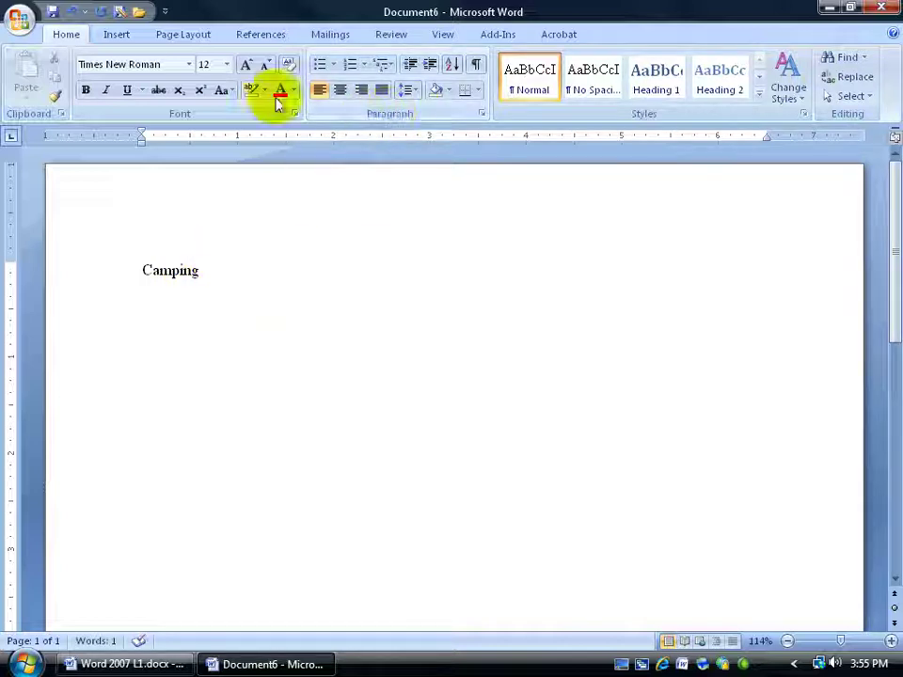
click(321, 66)
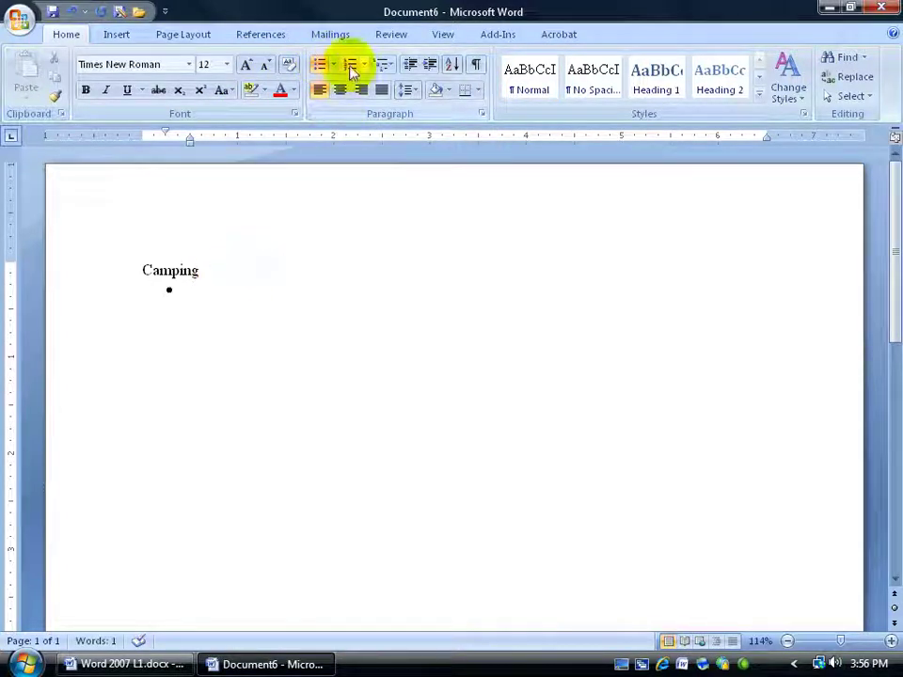
click(350, 66)
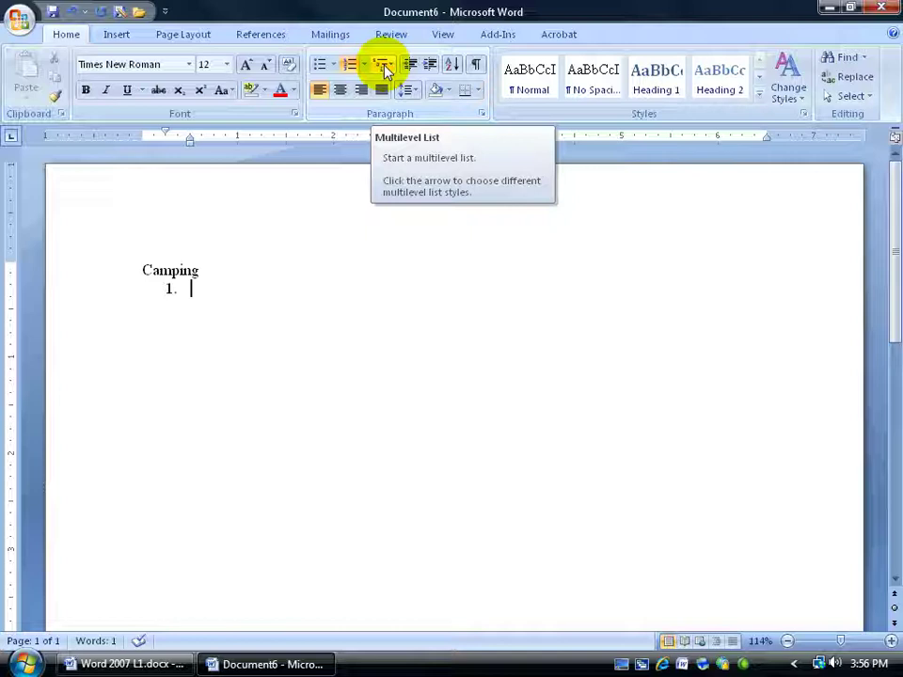
click(320, 66)
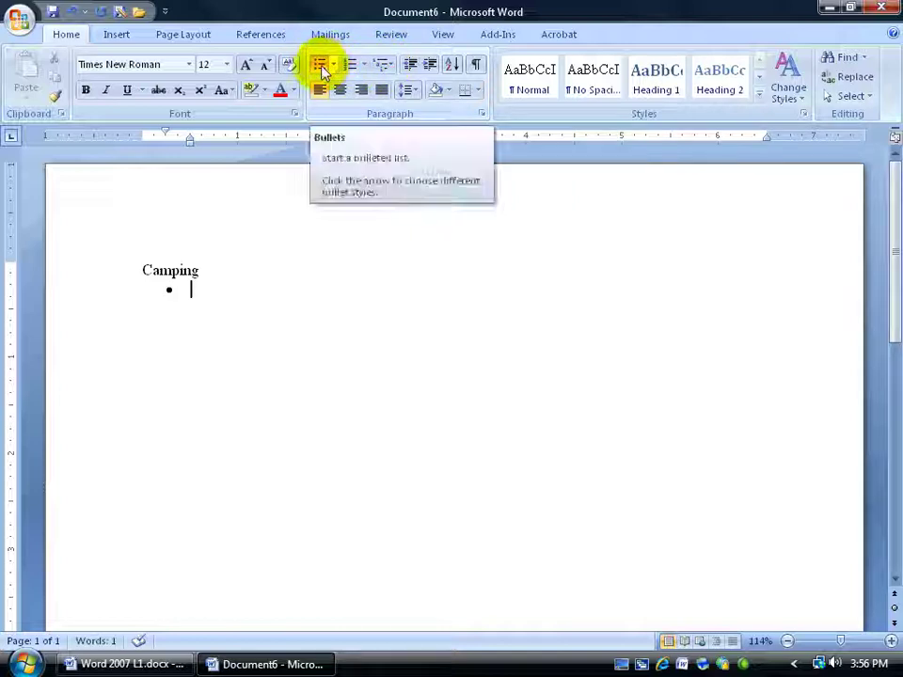
Step: Add the list items Pillow, Flashlight and Matches under the Camping heading
text(Pillow)
key(Return)
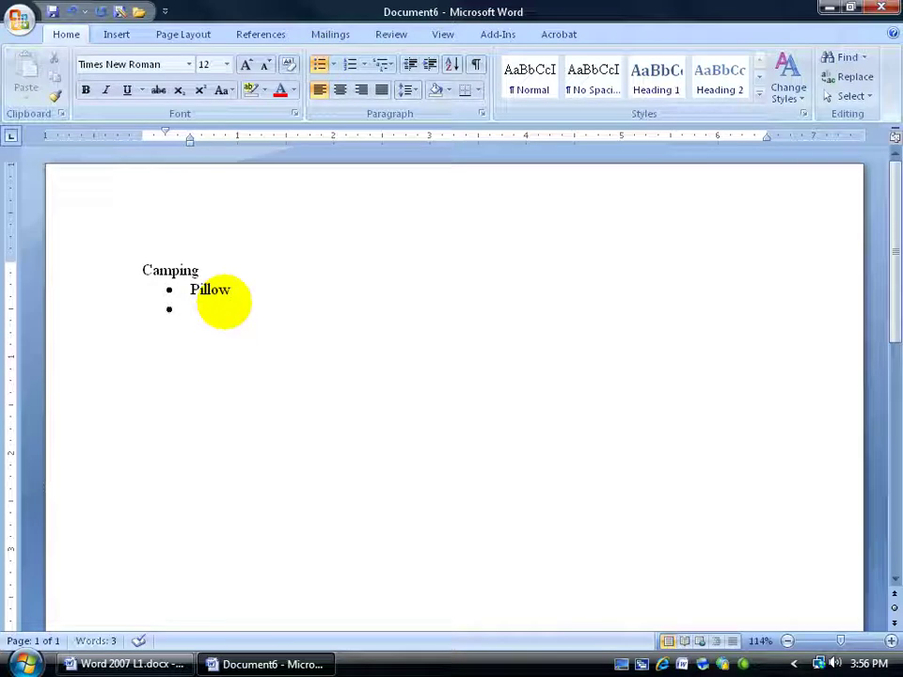
text(Fl)
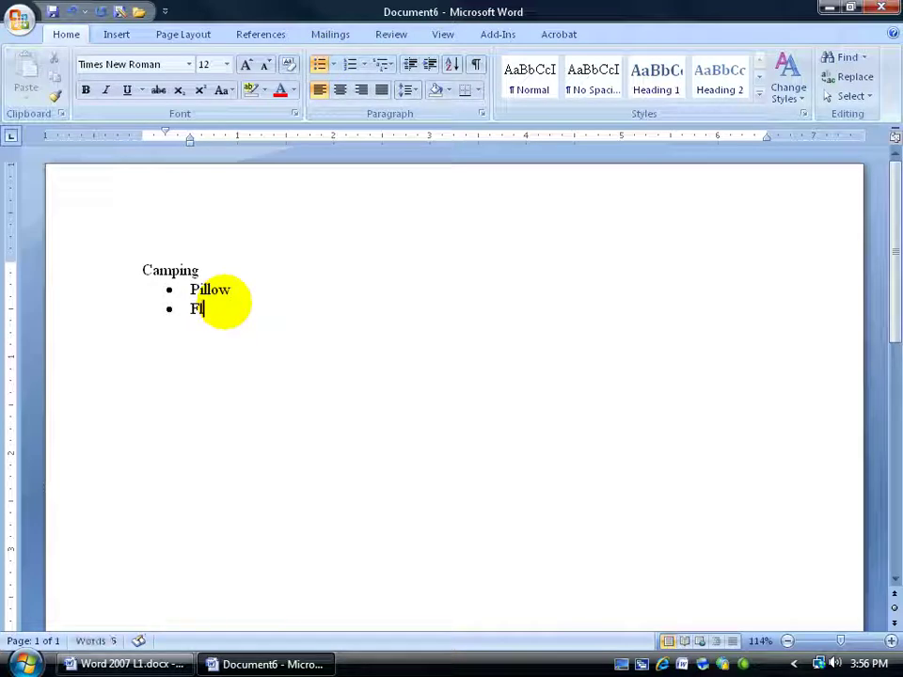
text(ashlight)
key(Return)
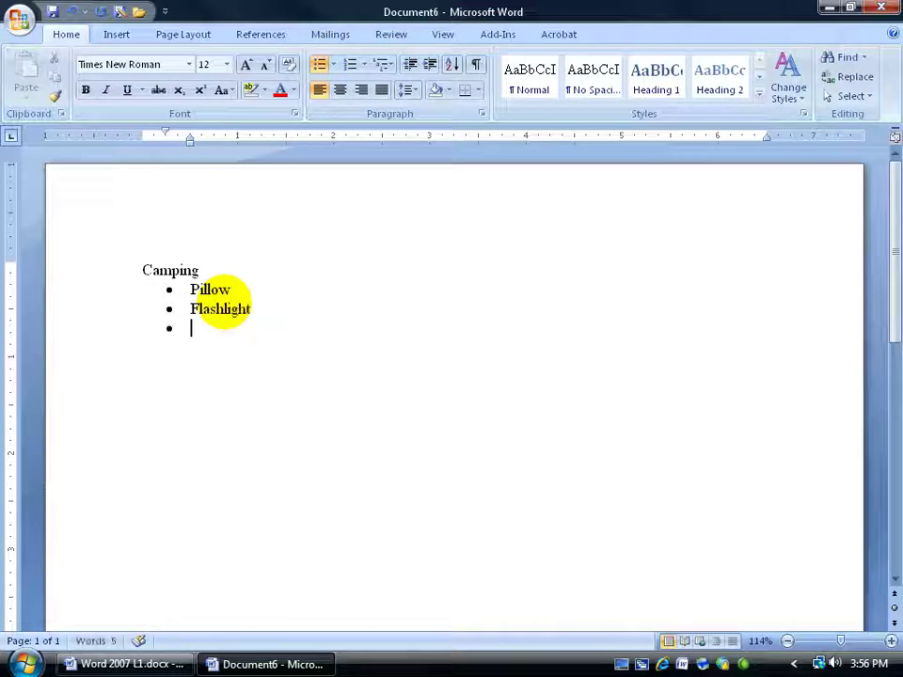
text(Matches)
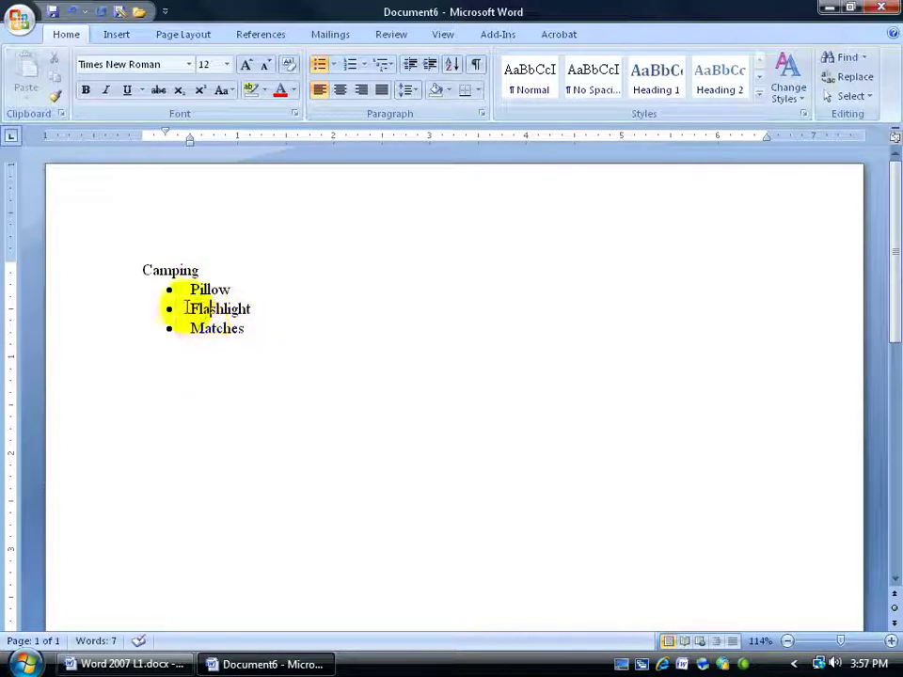
click(334, 66)
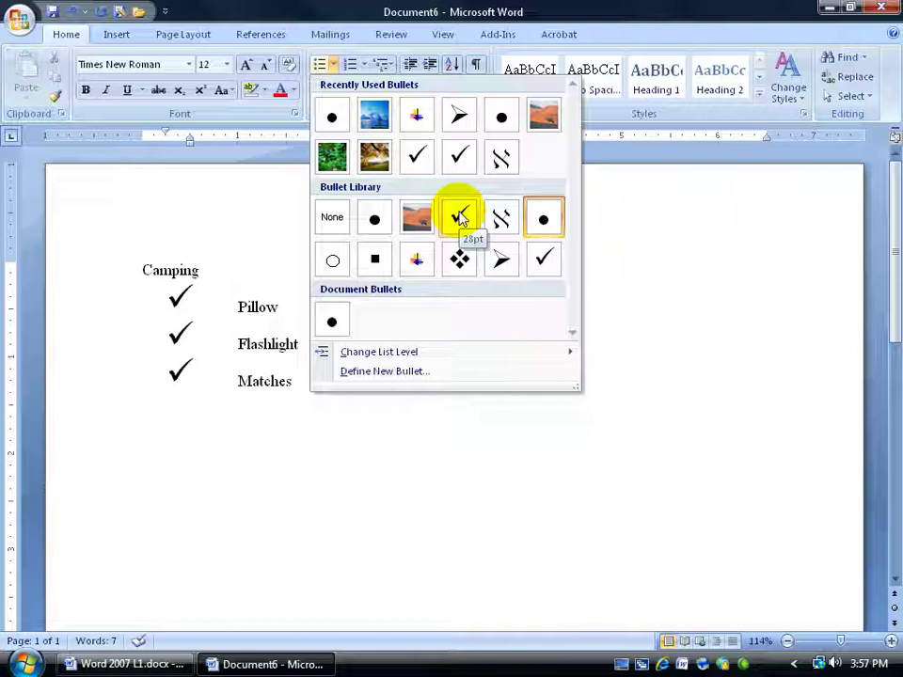
click(384, 372)
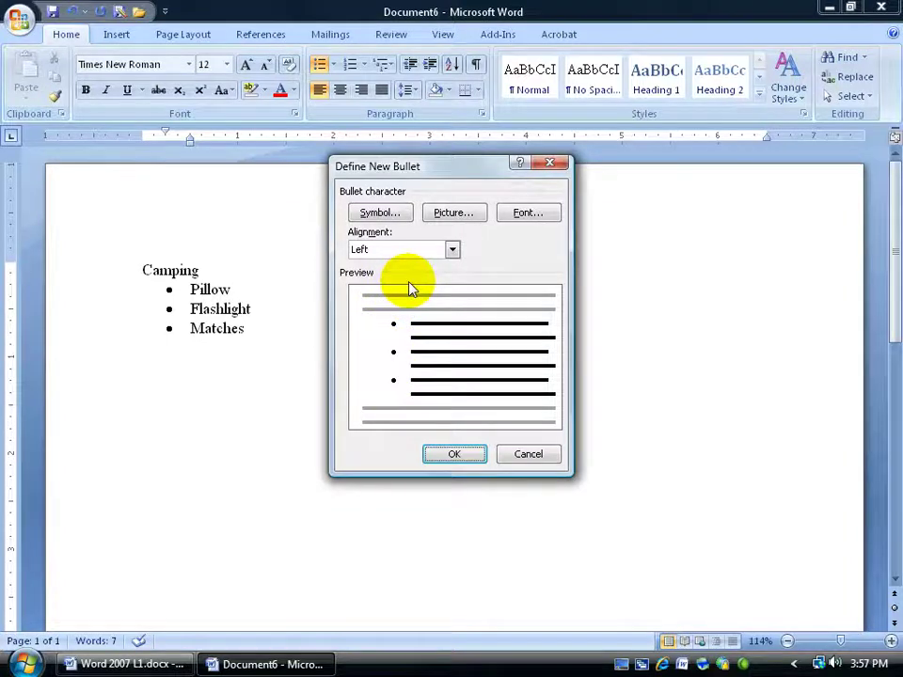
click(527, 454)
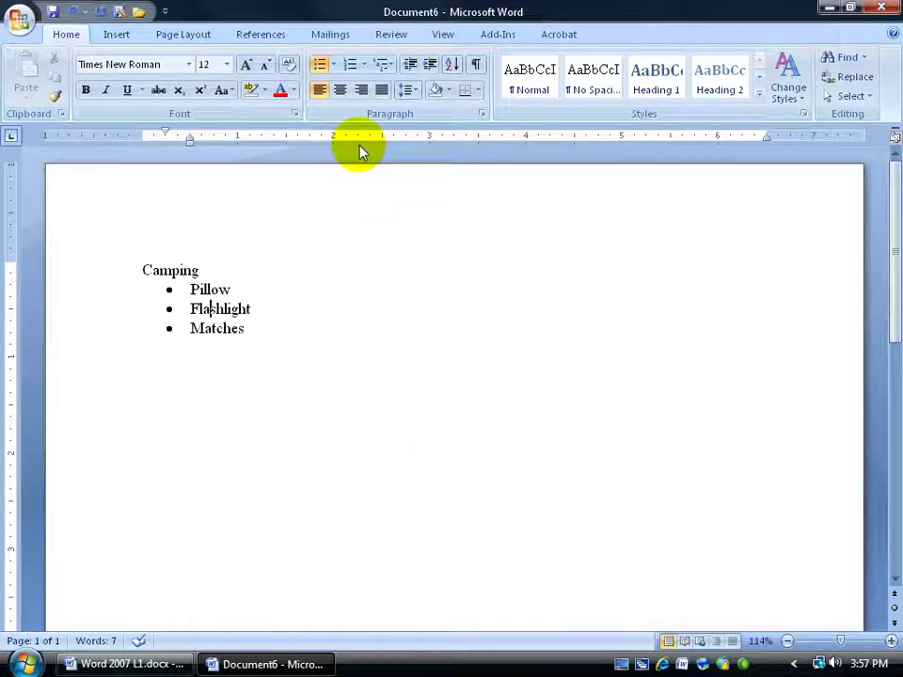
Step: Change the camping list's bullets to the solid square style from the bullet library
click(334, 64)
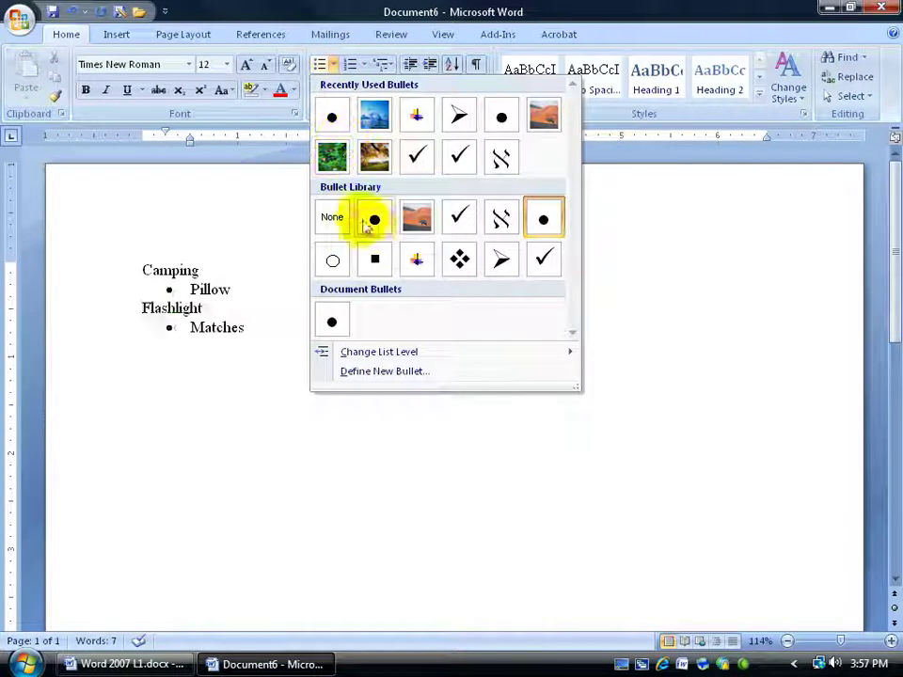
click(377, 257)
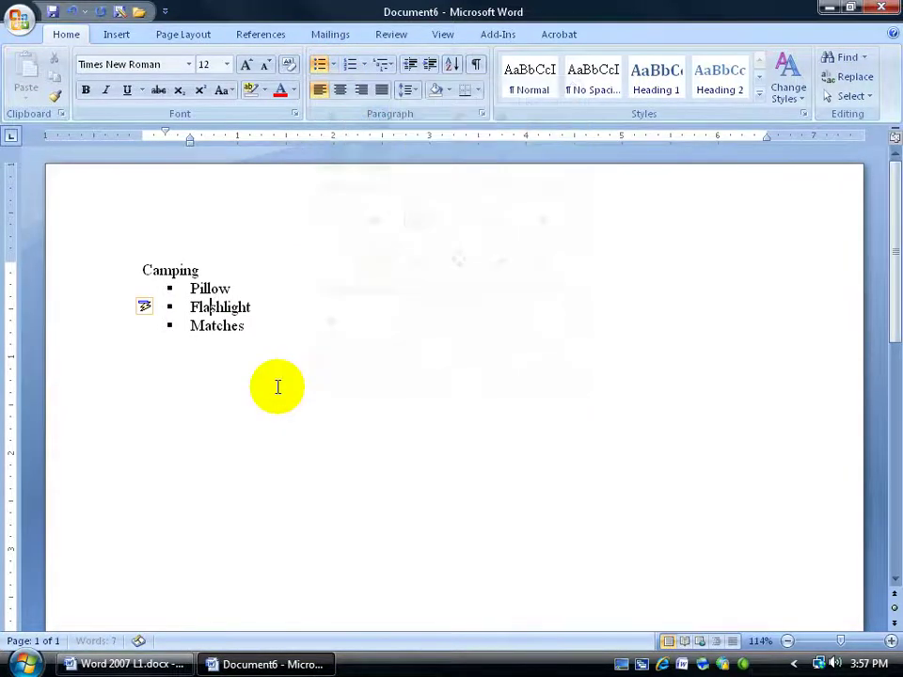
Step: Define a new picture bullet for the camping list using the small multicoloured cross picture
click(333, 63)
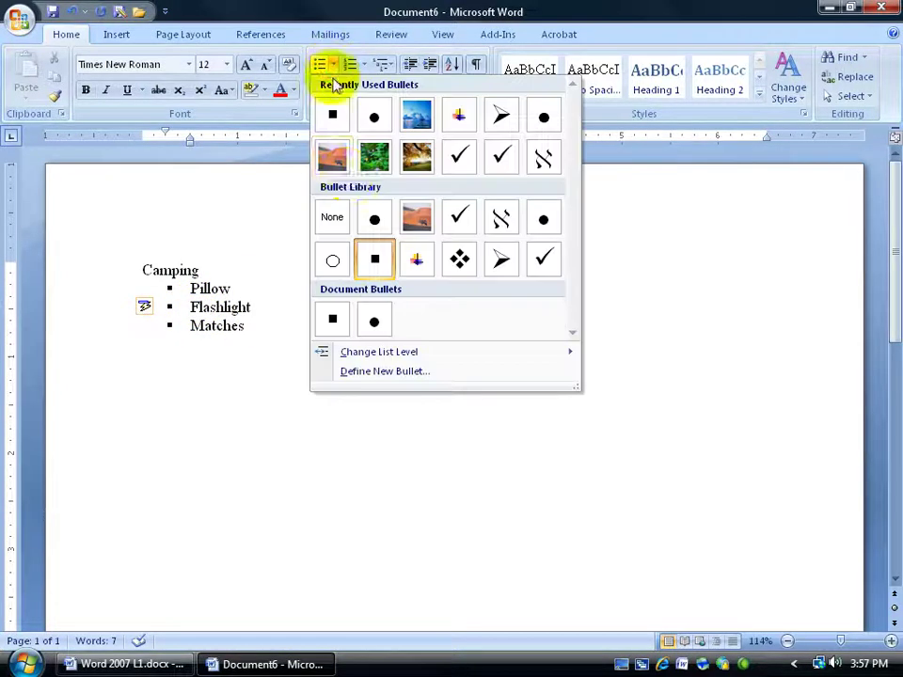
click(376, 371)
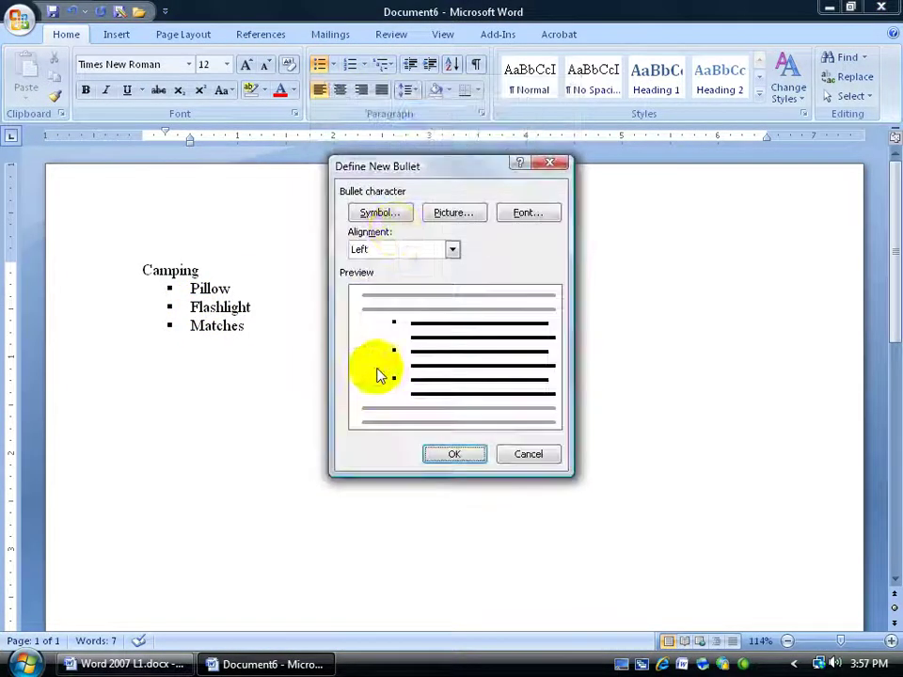
click(393, 213)
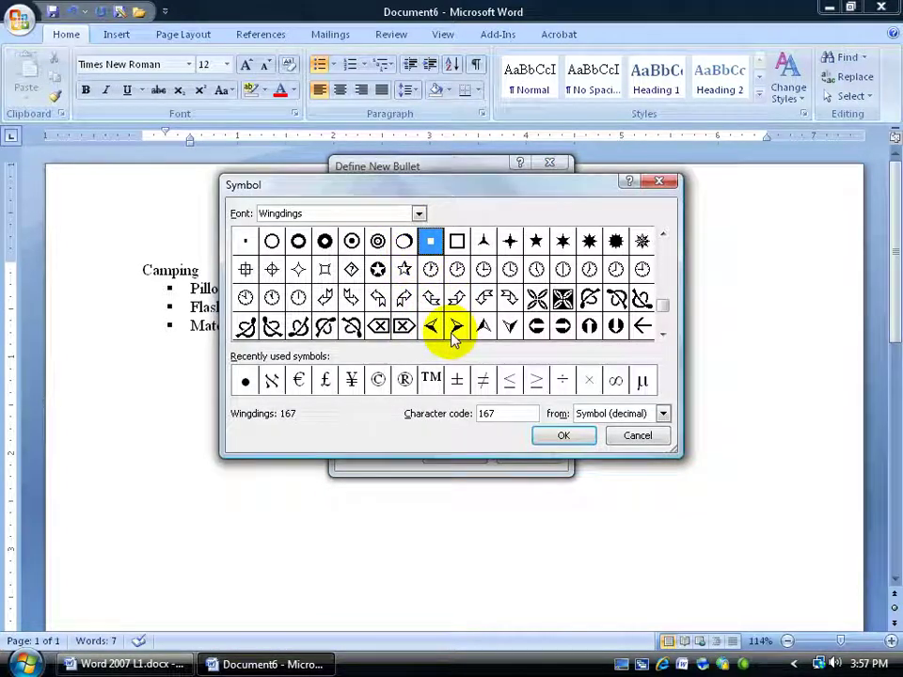
click(636, 438)
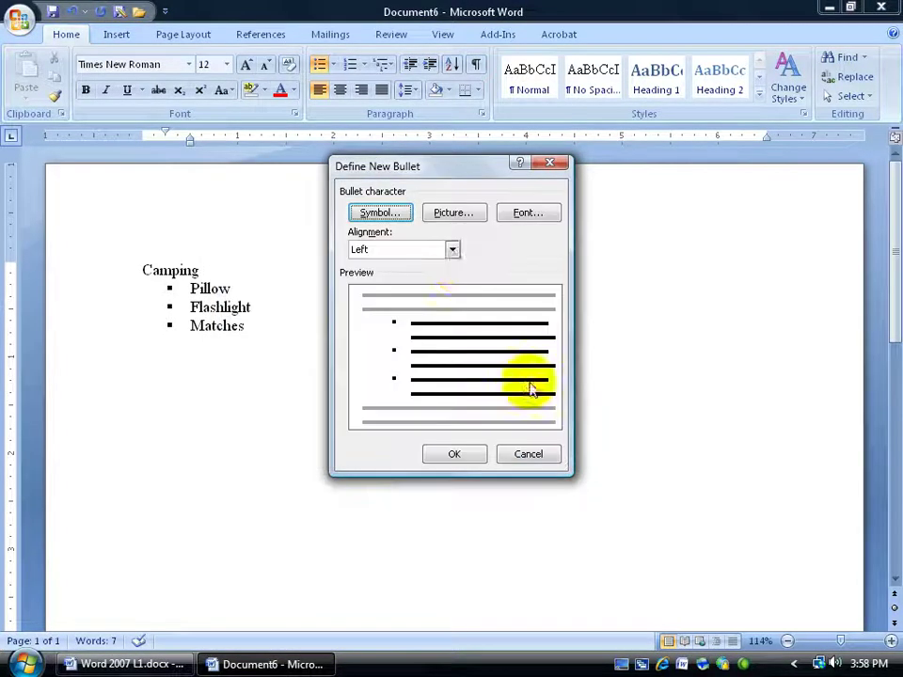
click(463, 216)
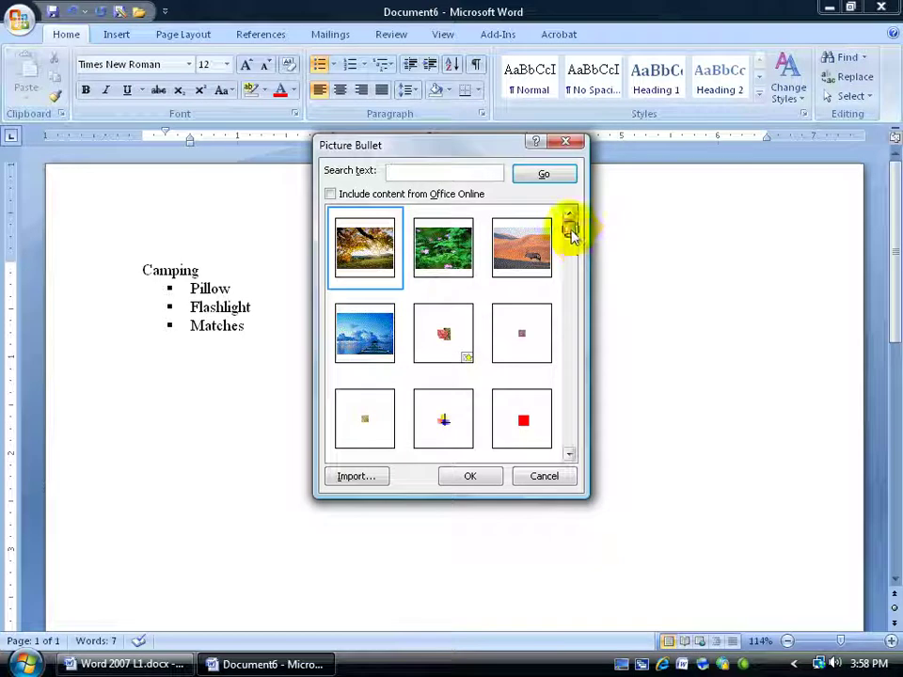
scroll(570, 233, down, 1)
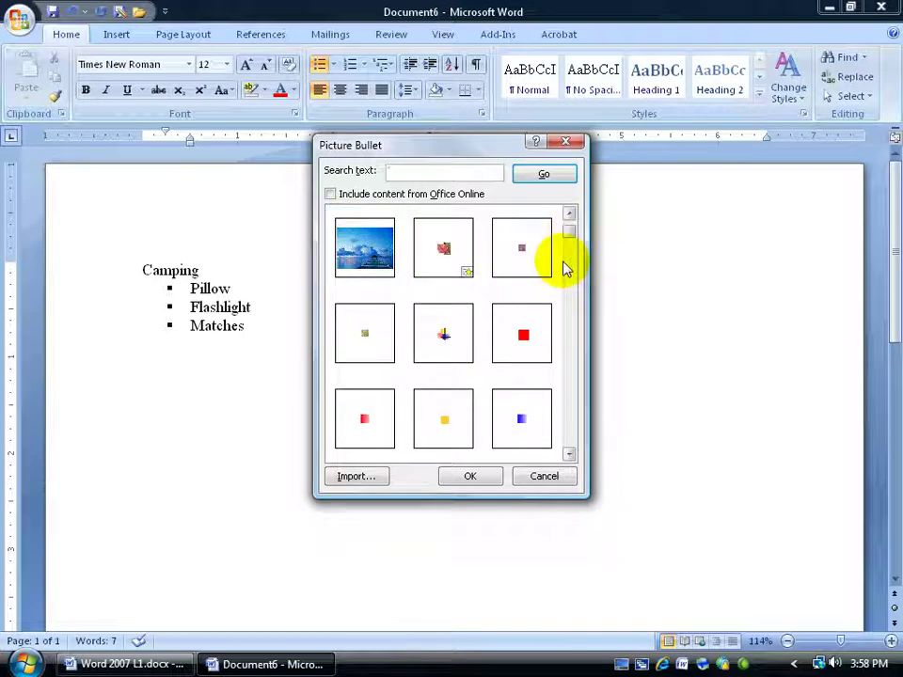
click(449, 335)
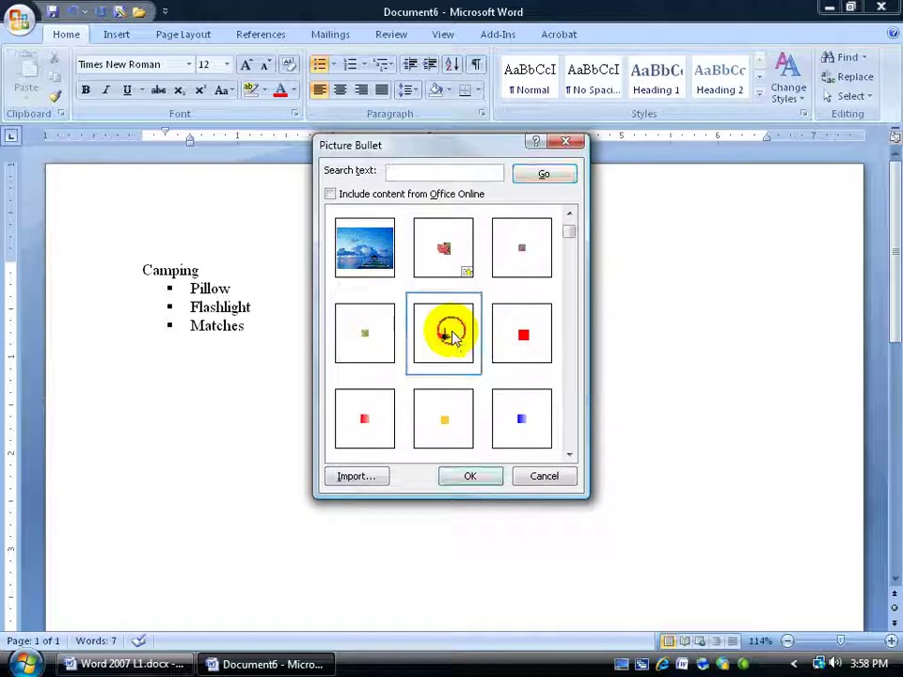
click(483, 476)
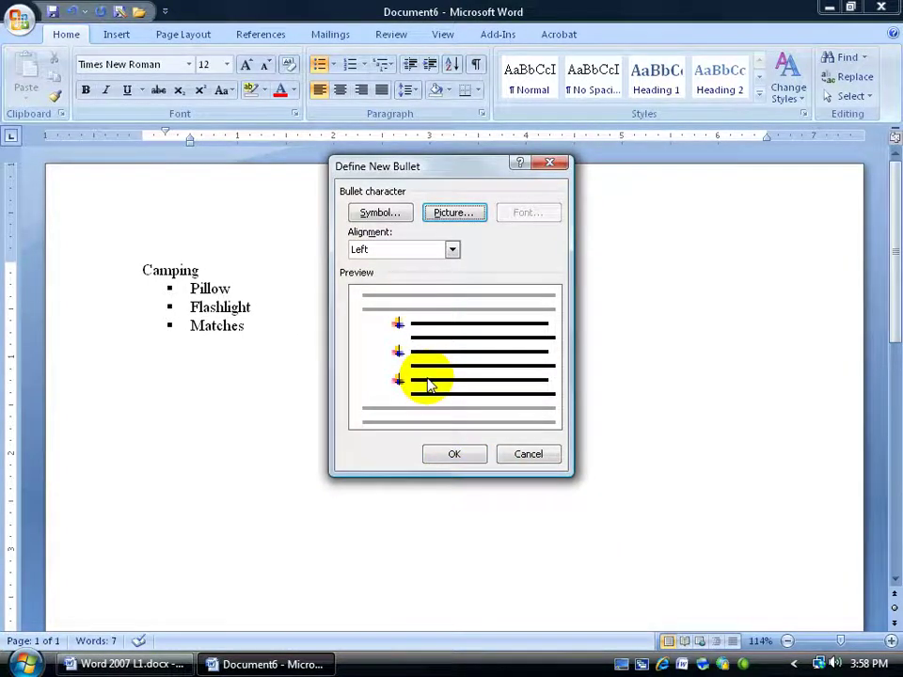
click(451, 456)
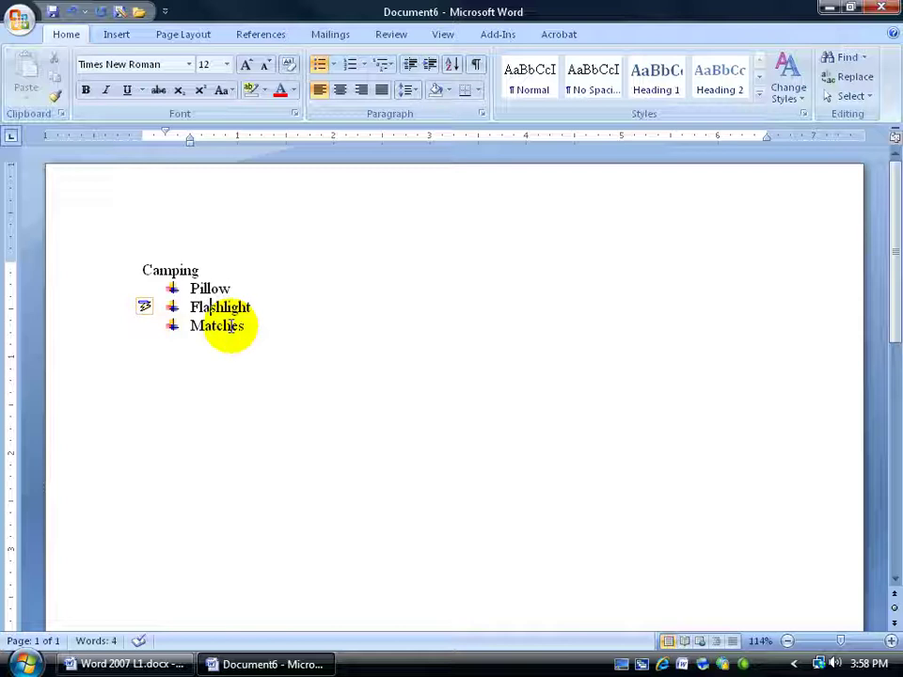
Step: Import Tree.jpg from the Sample Pictures folder into the picture bullet collection for a new list bullet
click(213, 308)
click(335, 64)
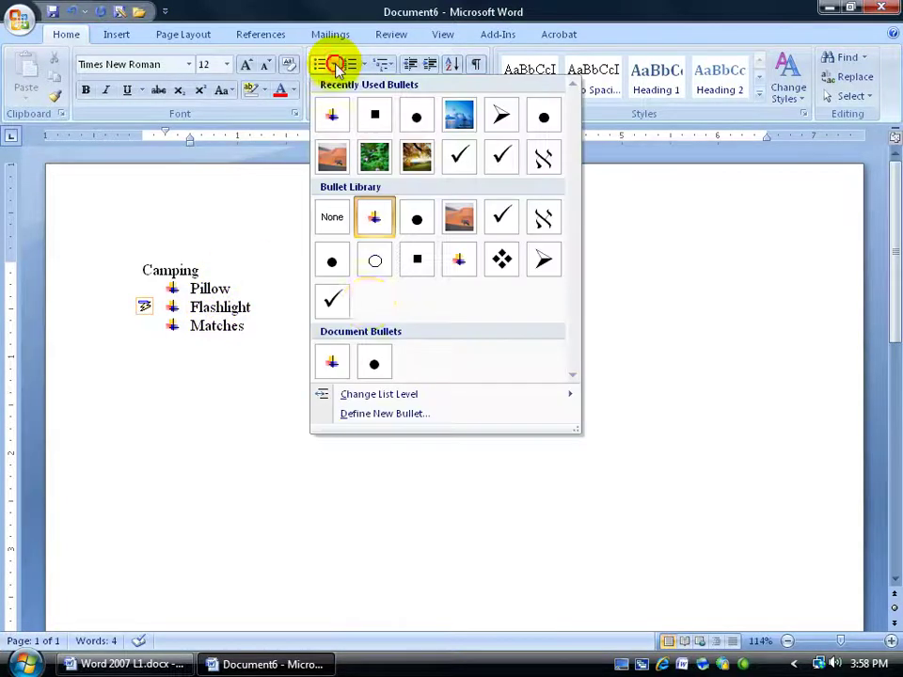
click(373, 415)
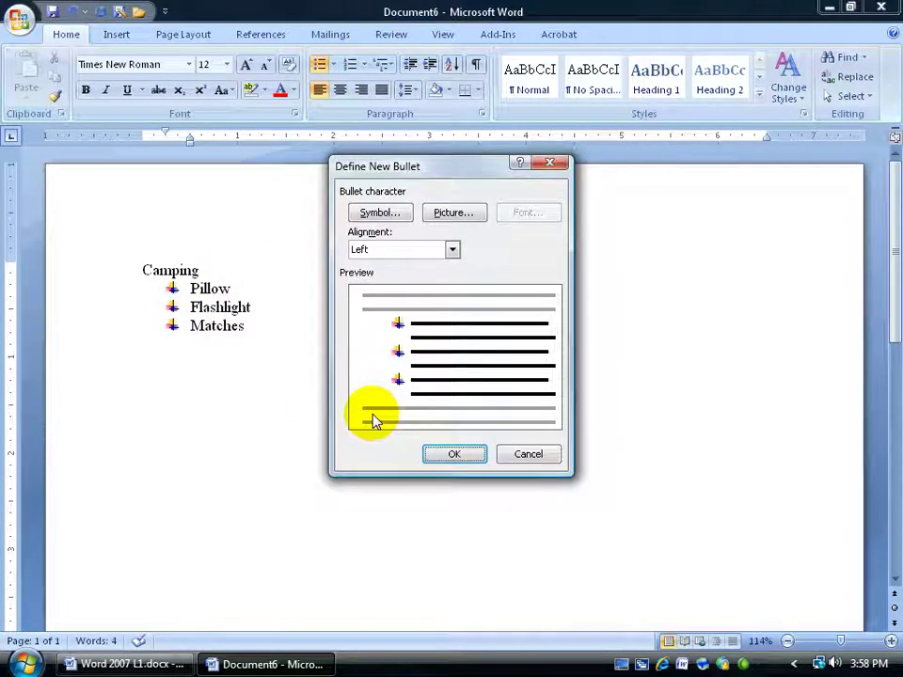
click(455, 214)
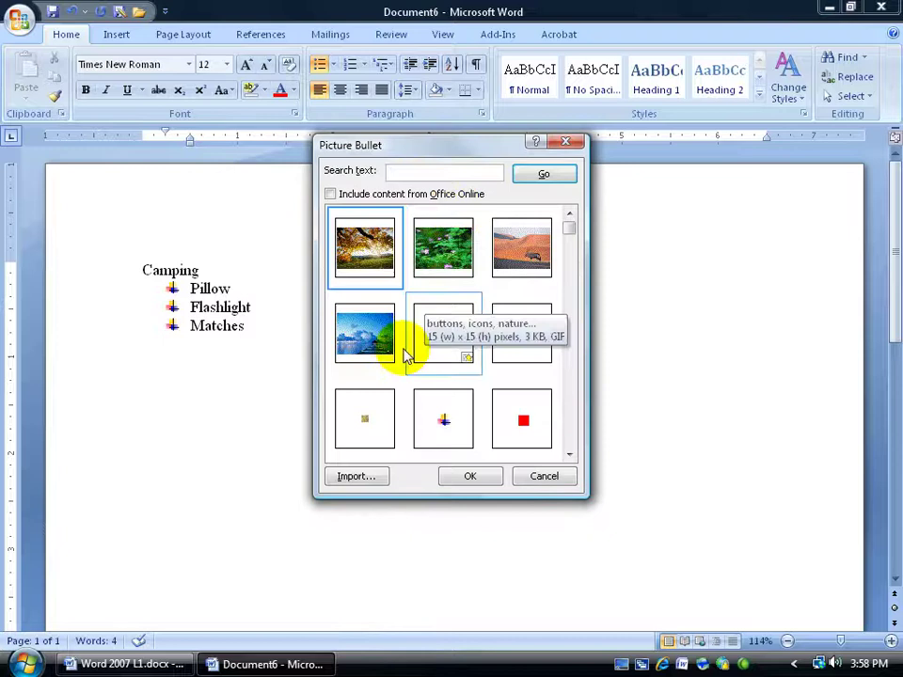
click(373, 480)
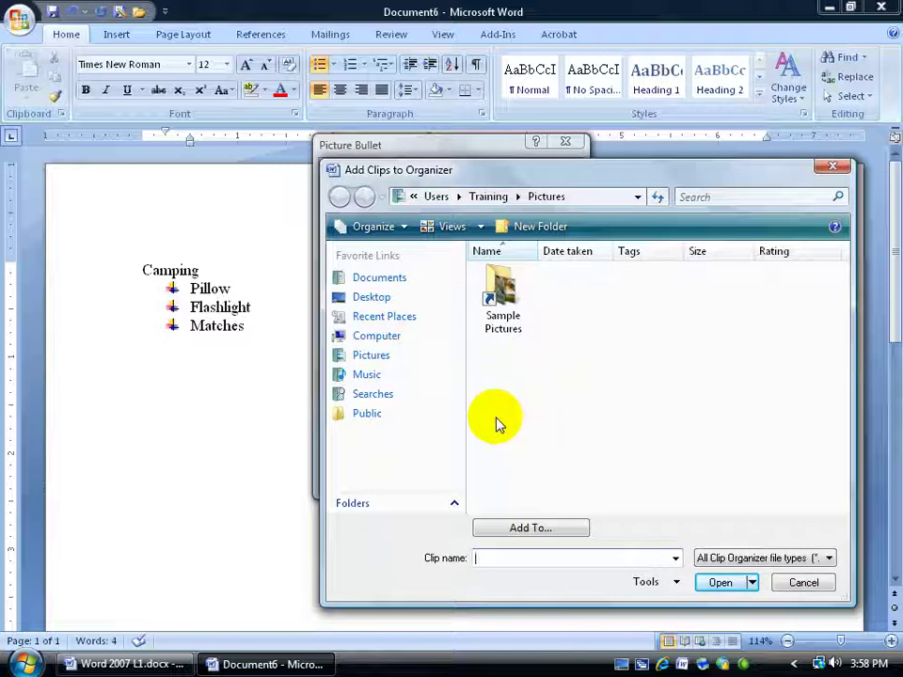
double_click(505, 299)
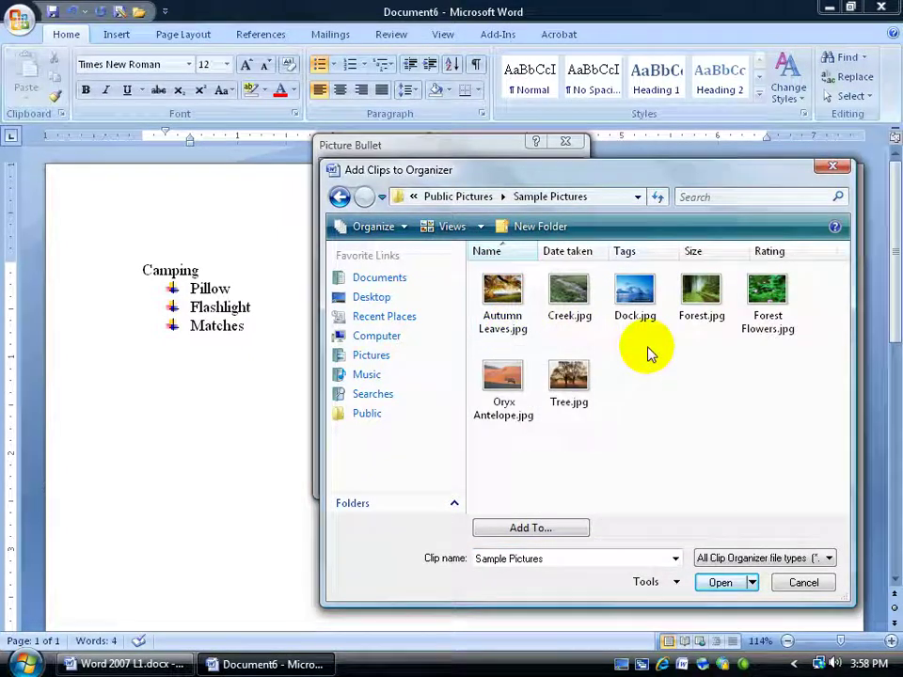
click(572, 374)
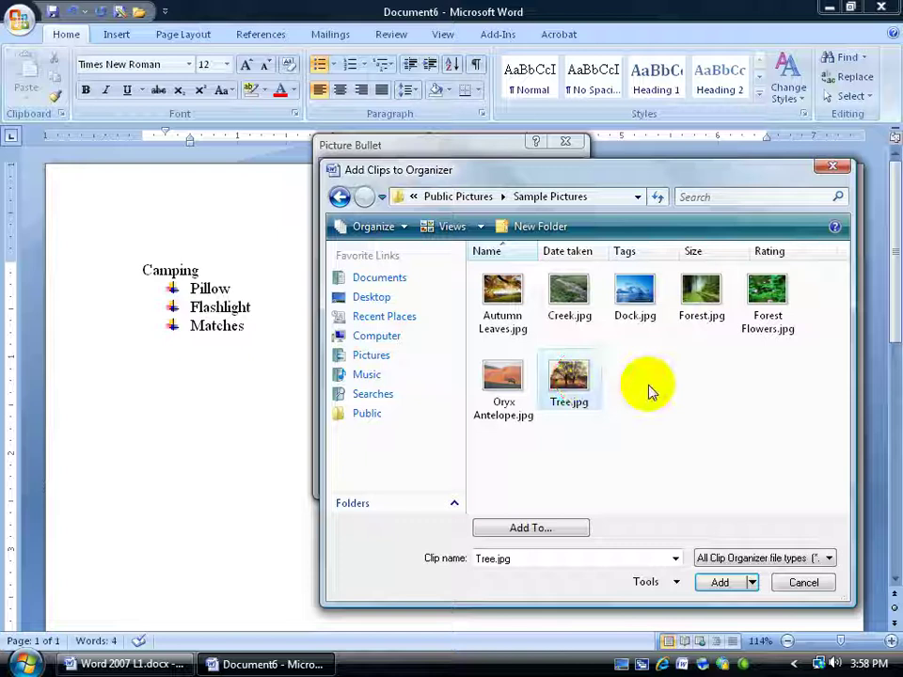
click(720, 582)
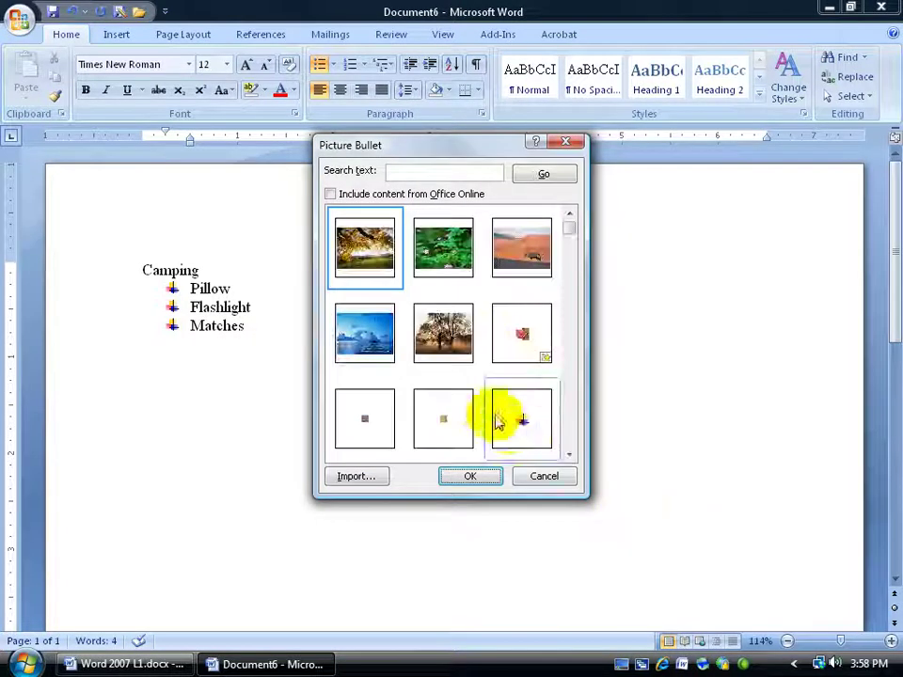
Step: Apply the imported Tree picture as the bullet for the camping list
click(447, 333)
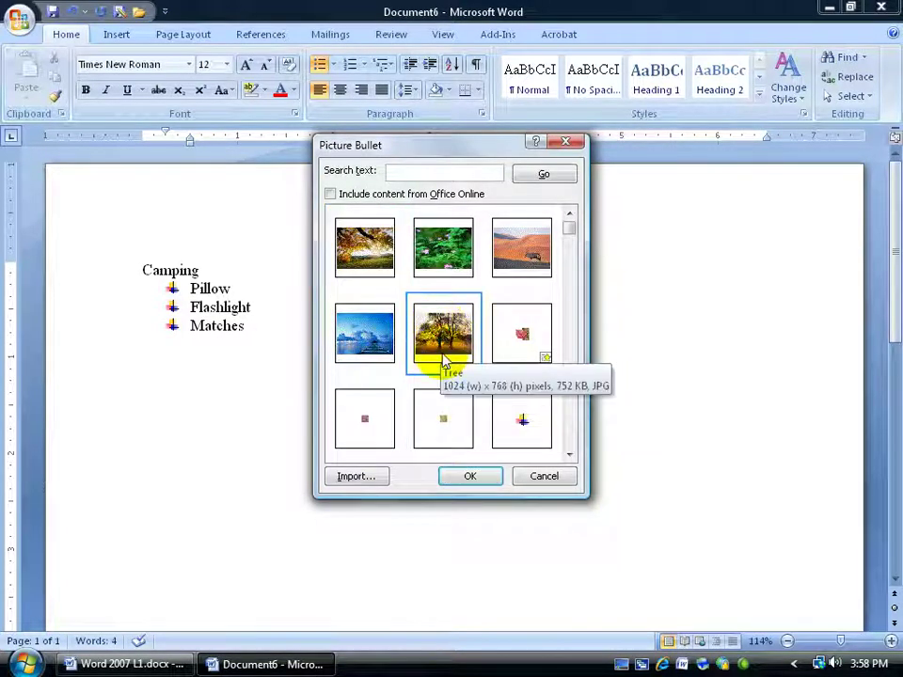
click(470, 476)
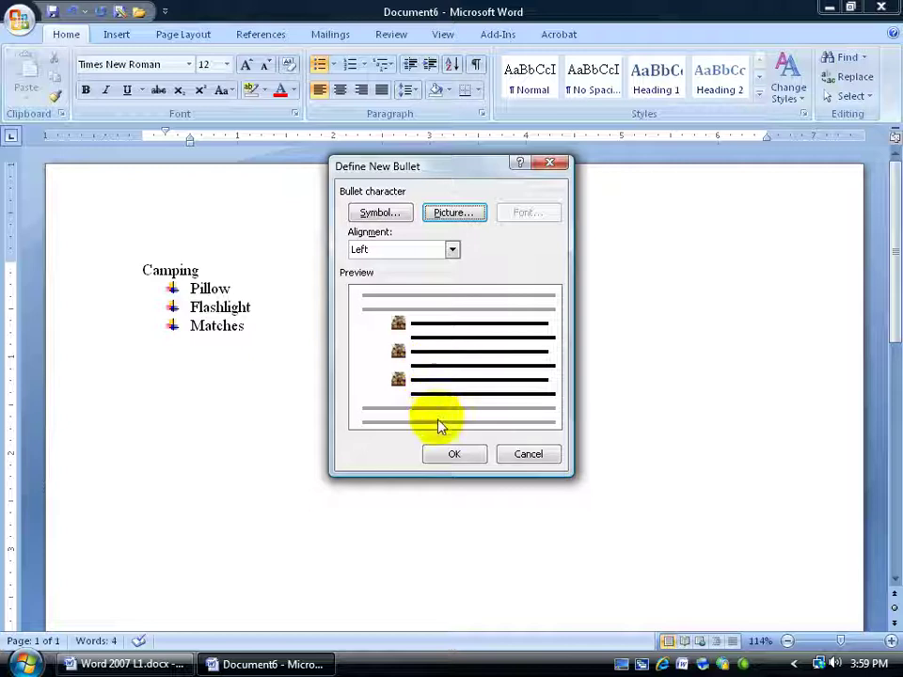
click(450, 454)
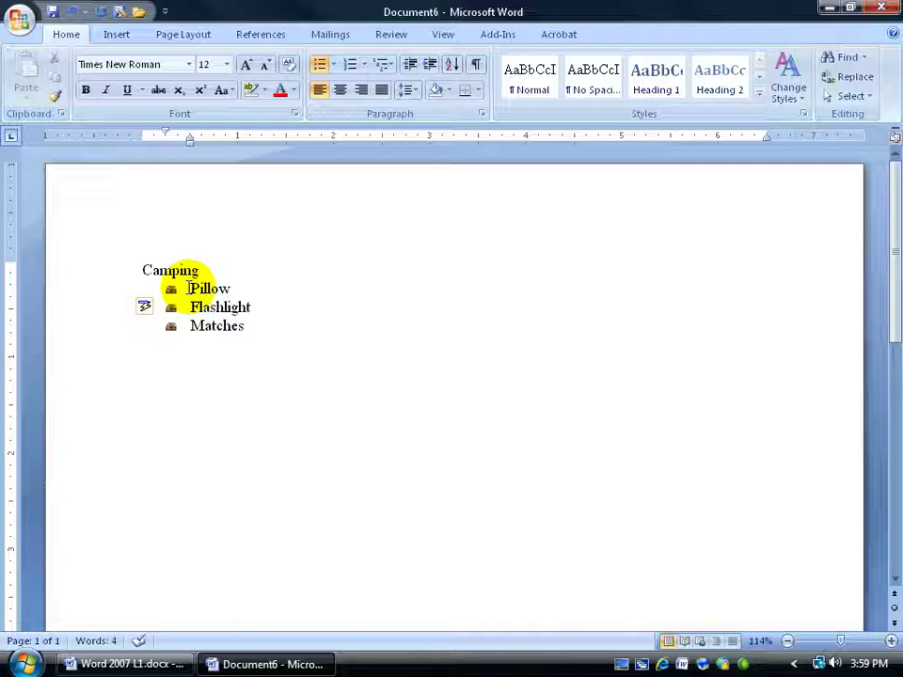
Step: Convert the three-item camping list from picture bullets to a numbered list
key(ctrl+End)
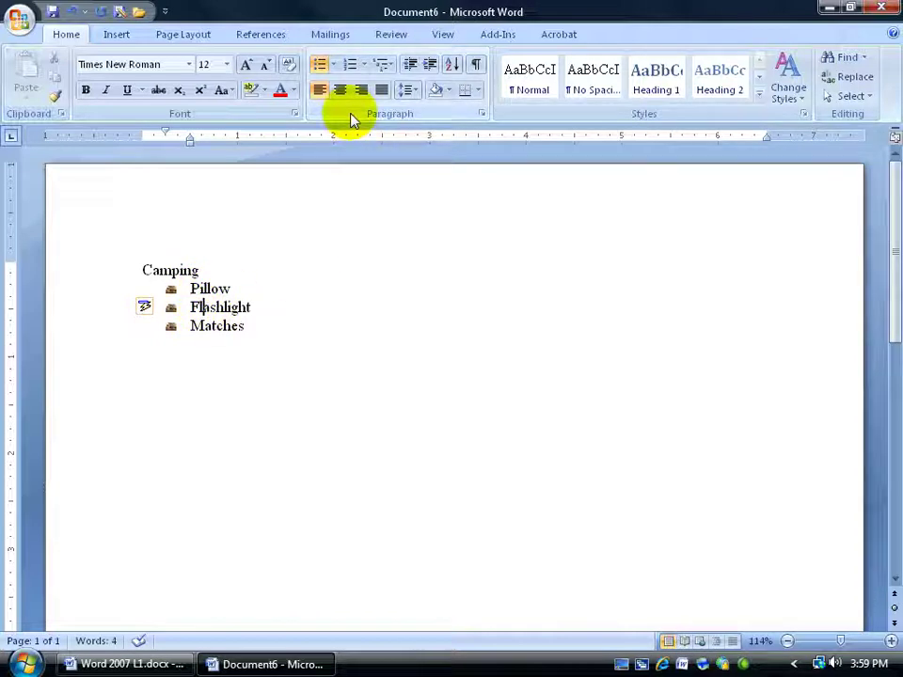
click(350, 66)
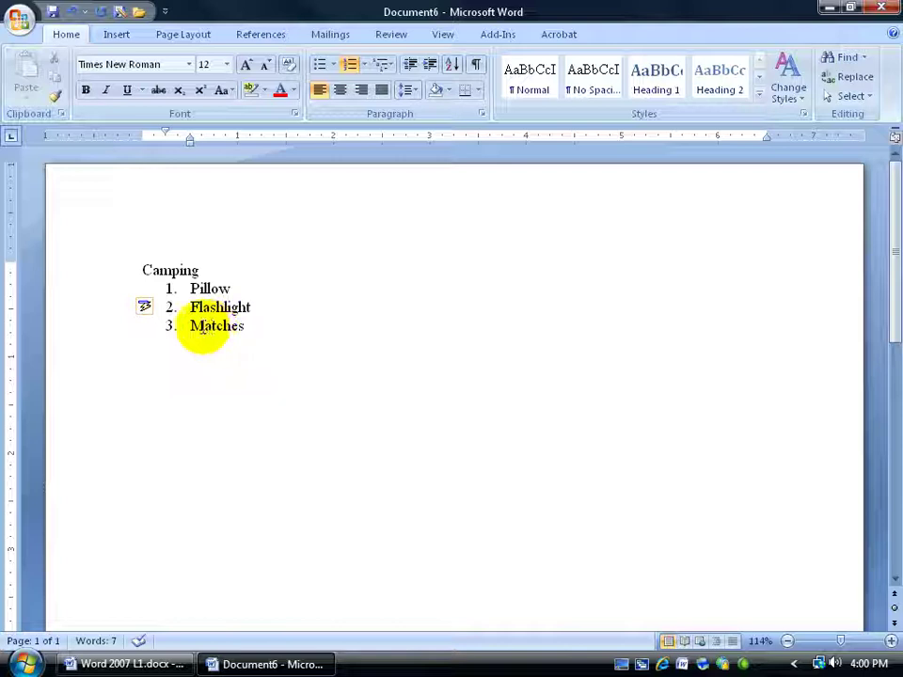
Step: Move the Matches item above Flashlight in the numbered camping list and remove the numbering from the empty last line
drag(191, 328, 245, 328)
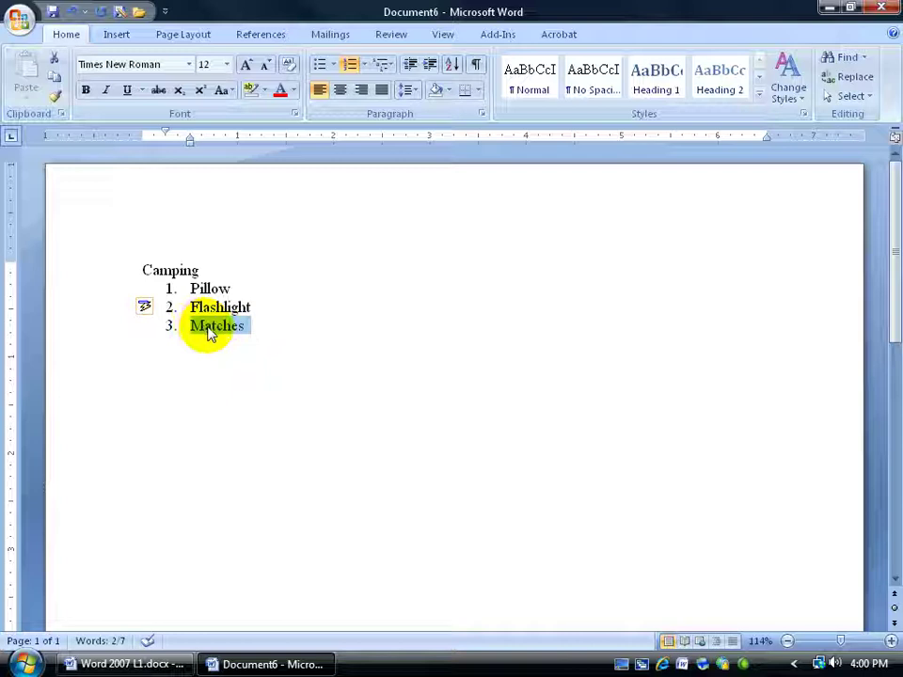
right_click(217, 328)
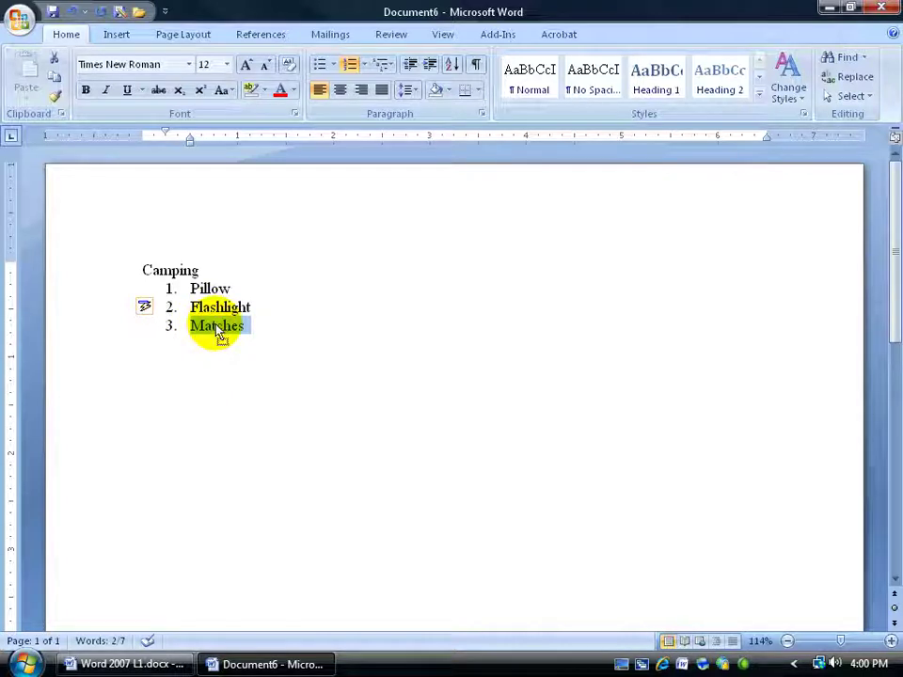
drag(215, 328, 191, 308)
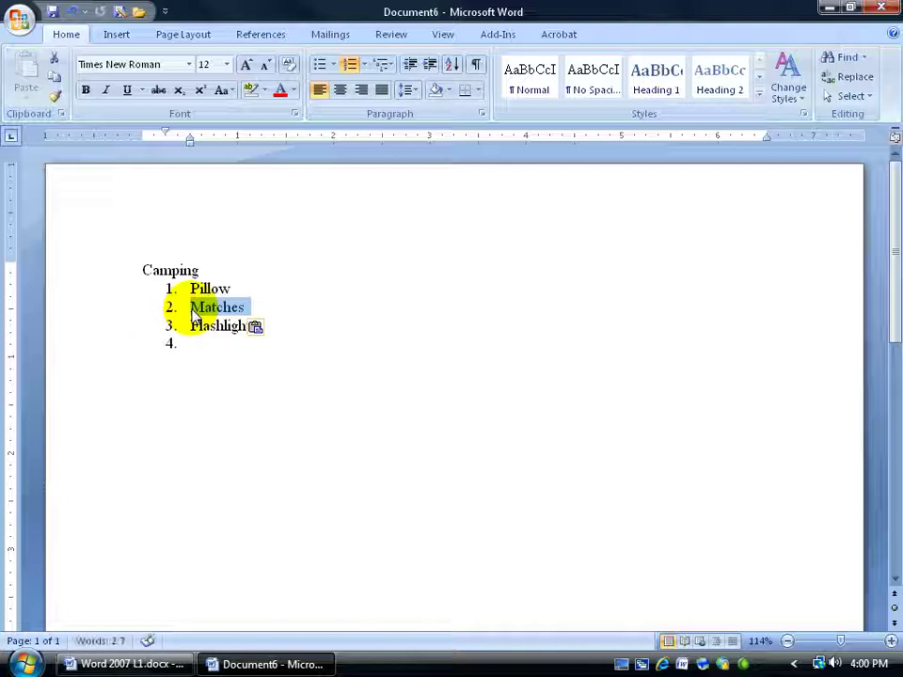
click(202, 326)
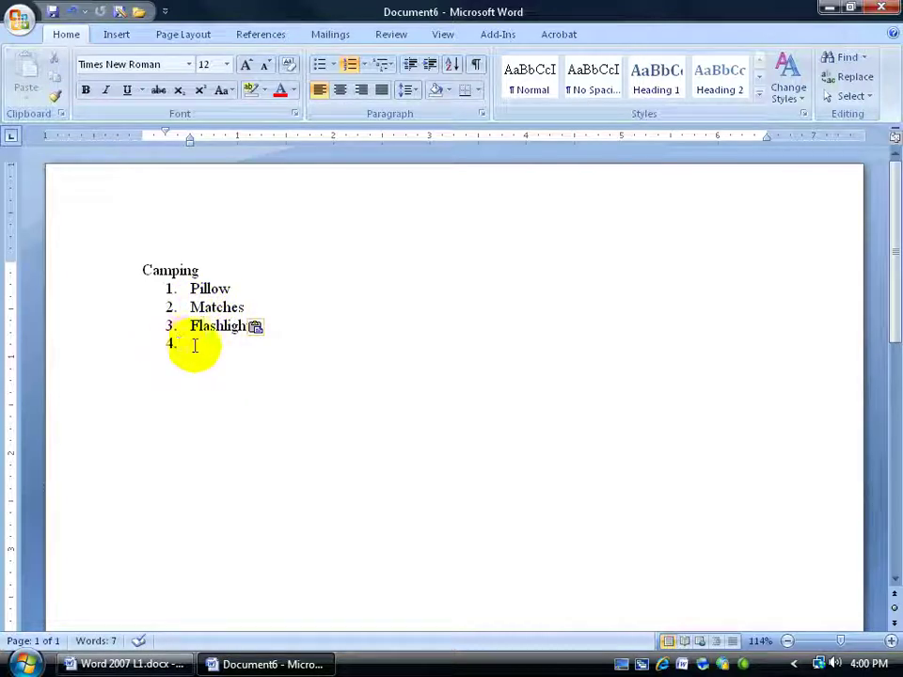
click(196, 342)
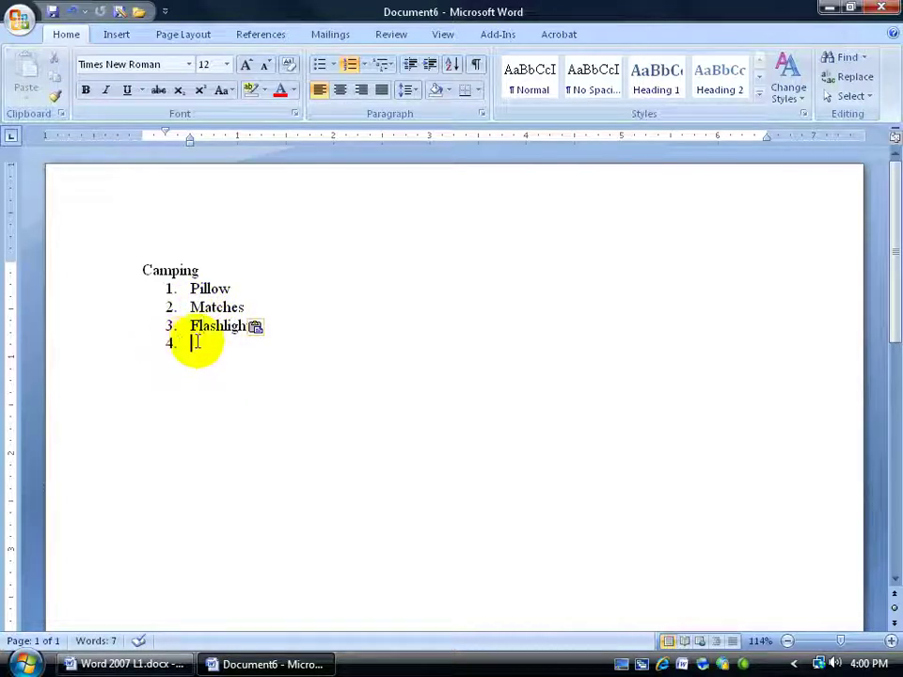
click(348, 64)
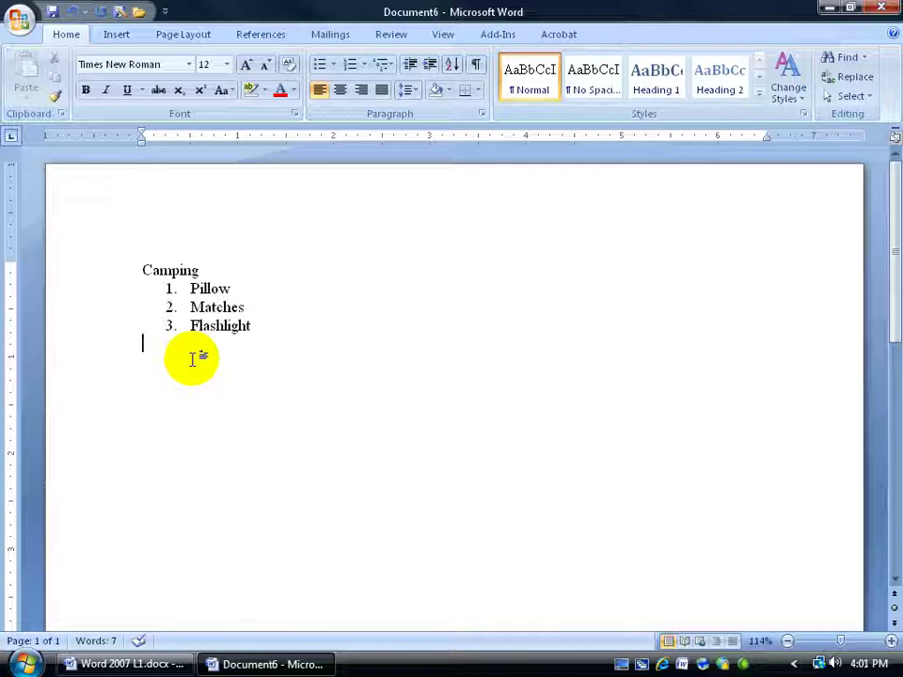
Step: Apply the recently used number format with grey shadowed numerals to the camping list
click(213, 307)
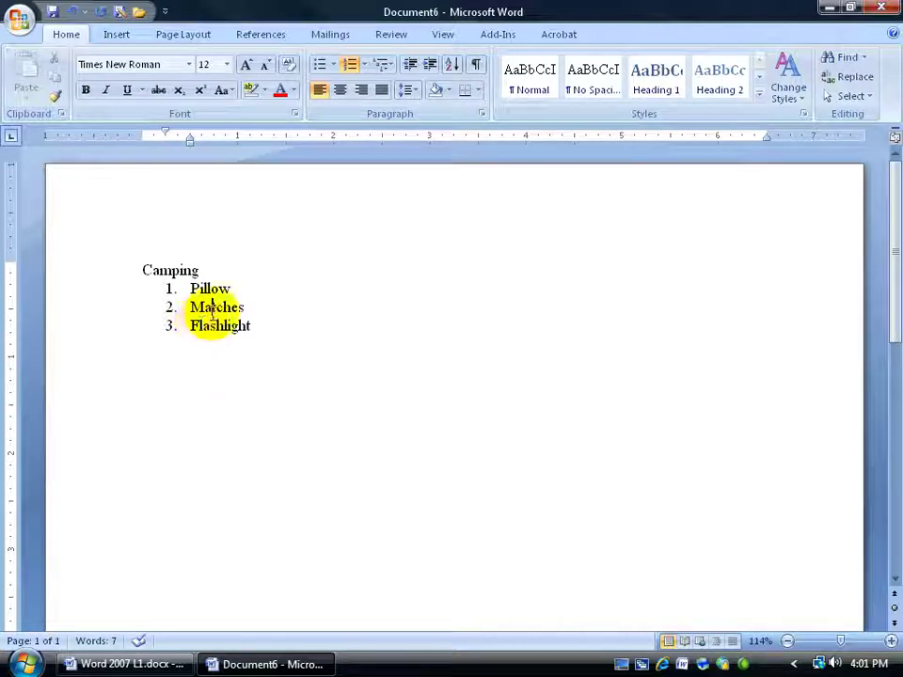
click(367, 67)
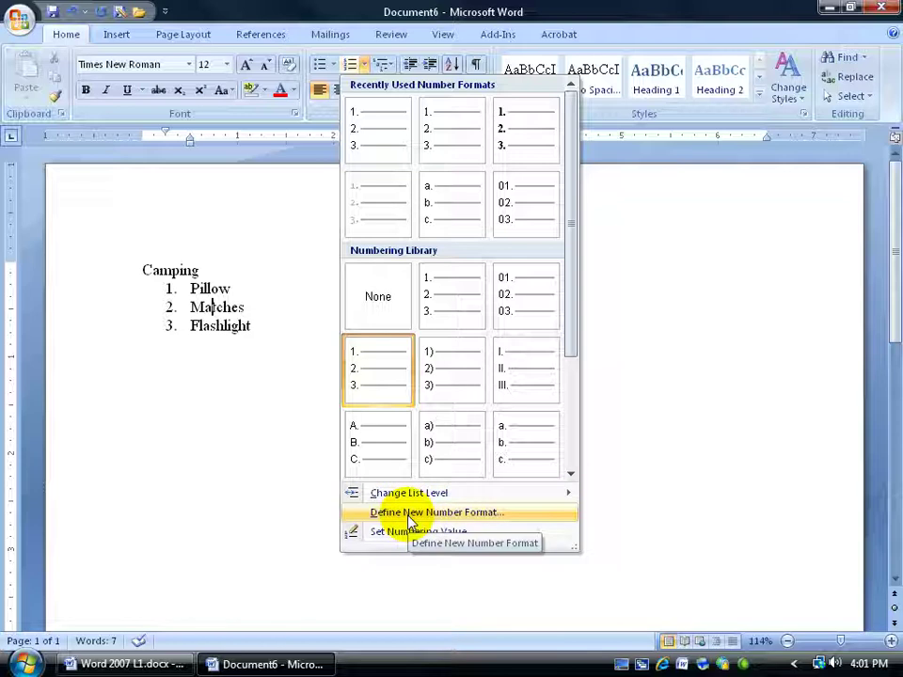
click(365, 207)
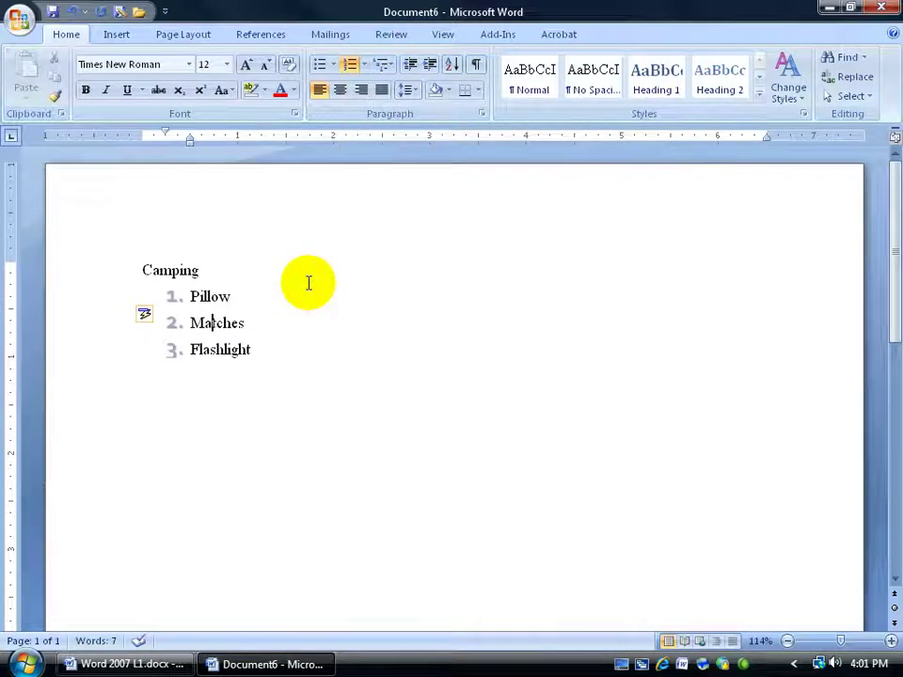
Step: Define a new number format for the camping list with red, regular, 12-point numerals, shadow off and outline on
click(363, 65)
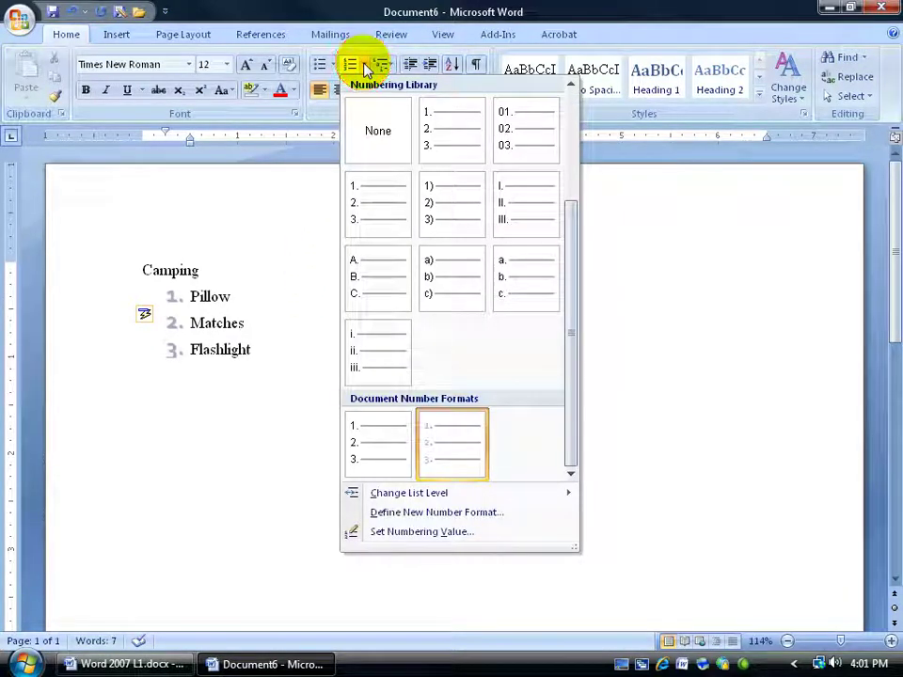
click(438, 514)
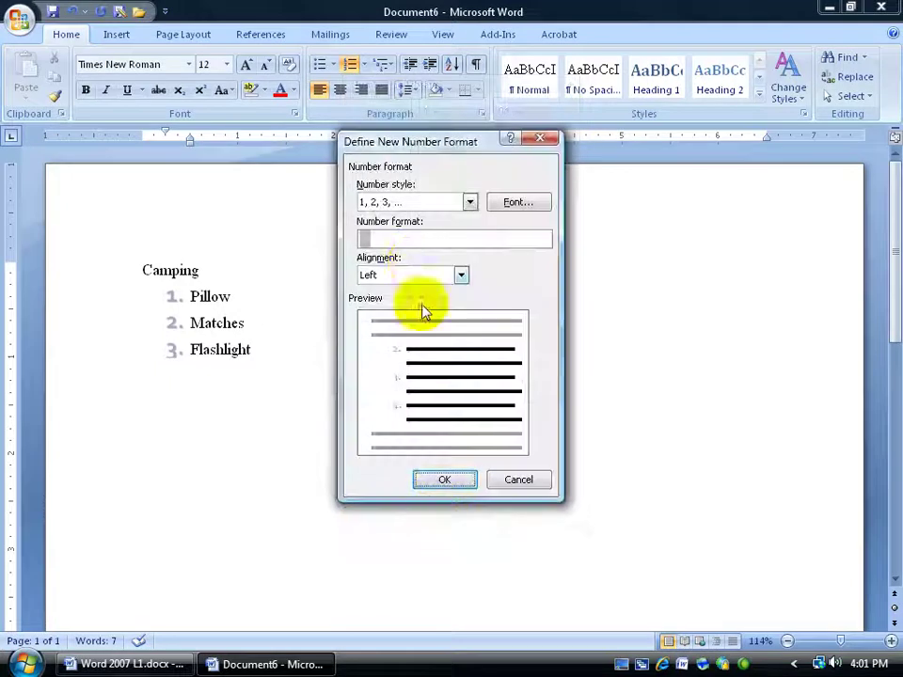
click(520, 203)
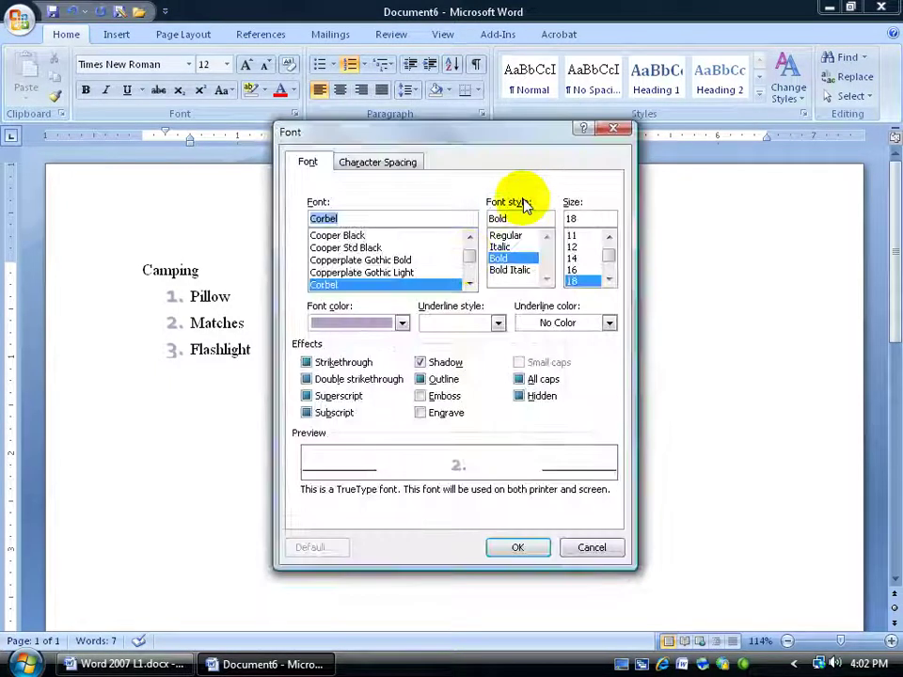
click(402, 323)
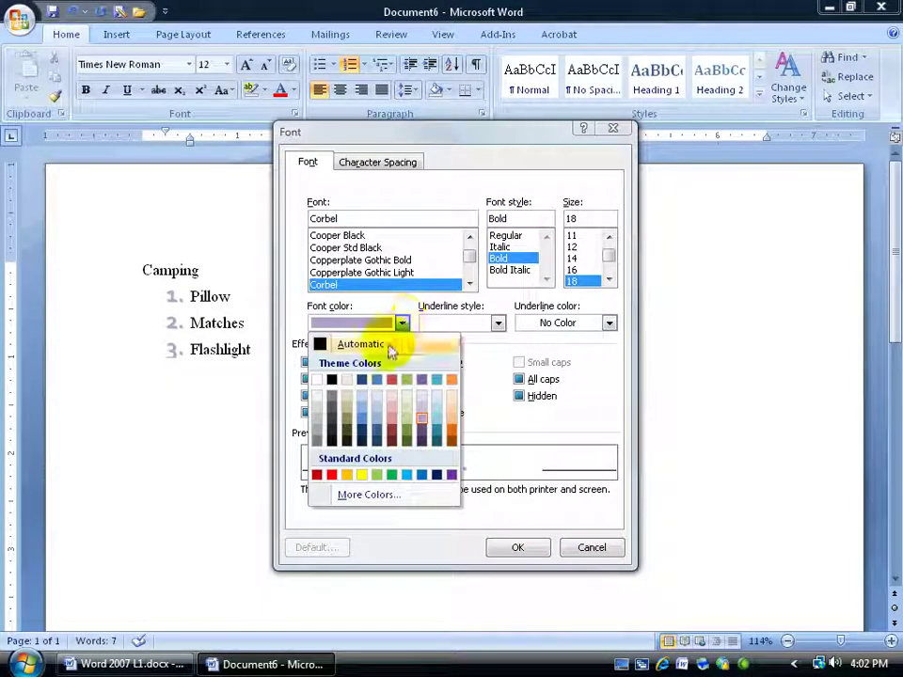
click(331, 474)
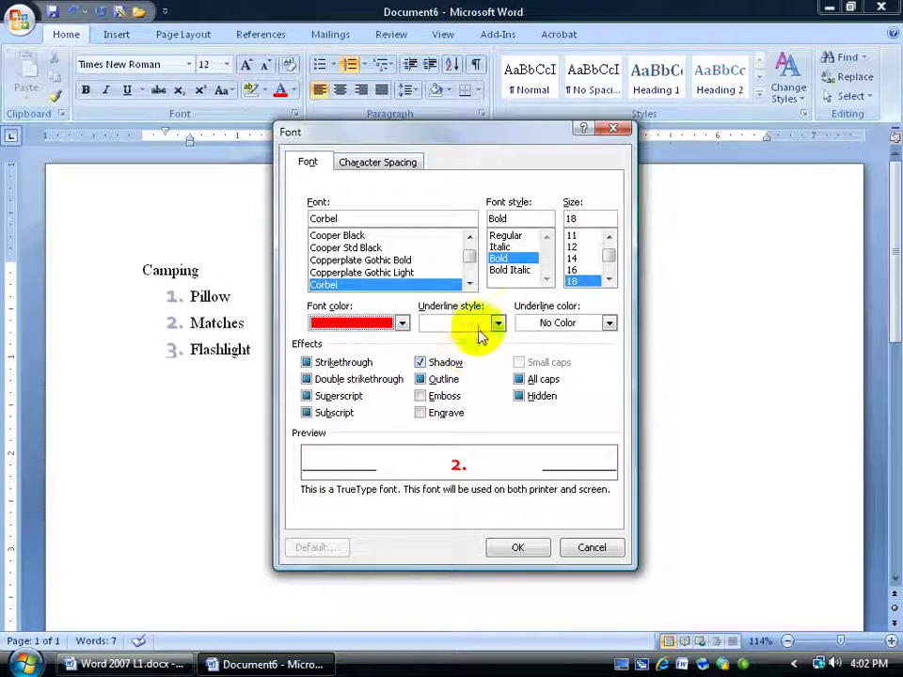
click(590, 247)
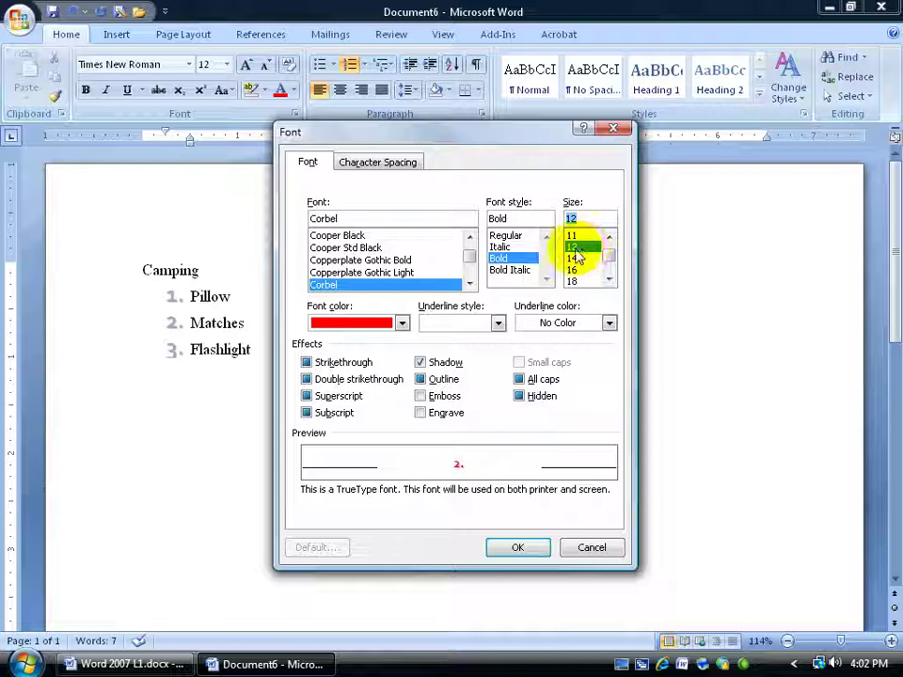
click(508, 235)
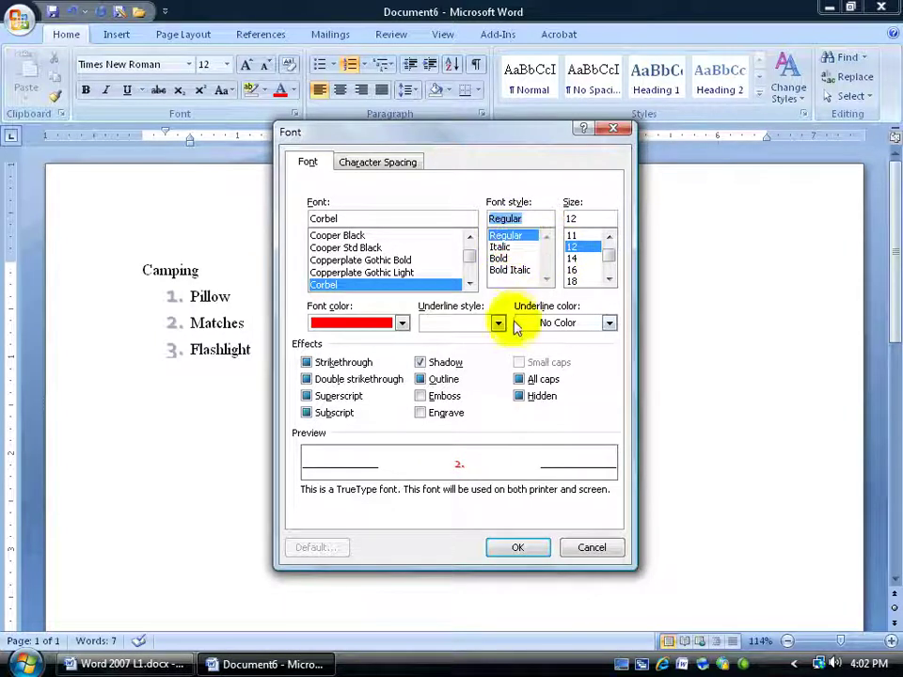
click(421, 363)
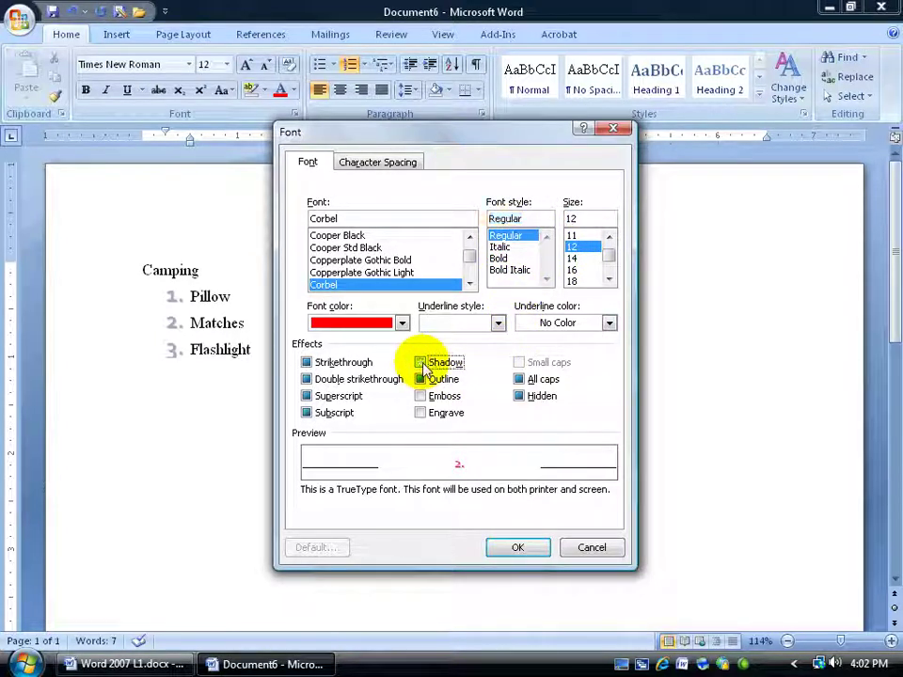
click(425, 380)
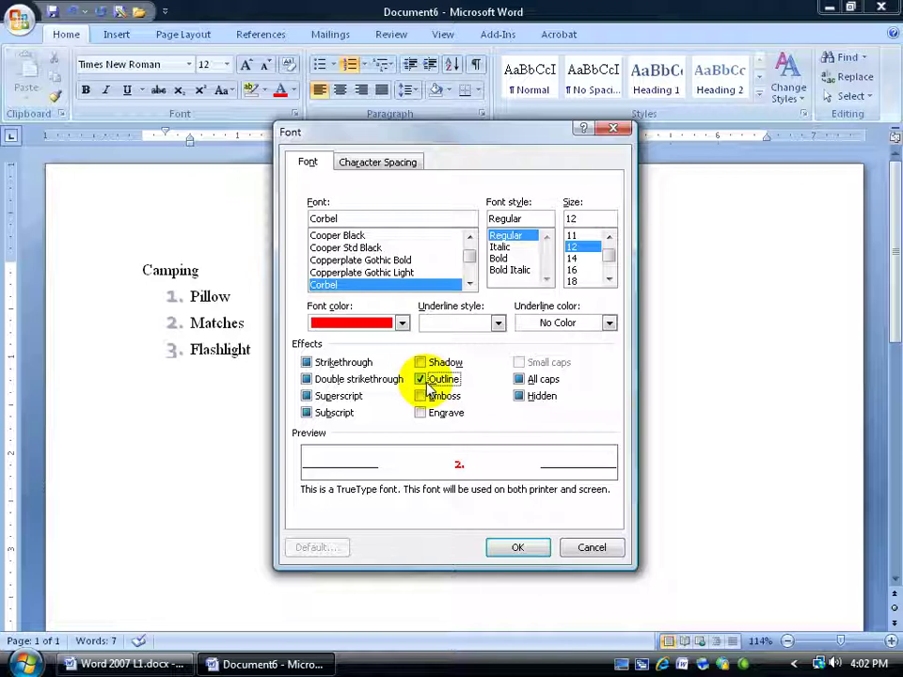
click(516, 550)
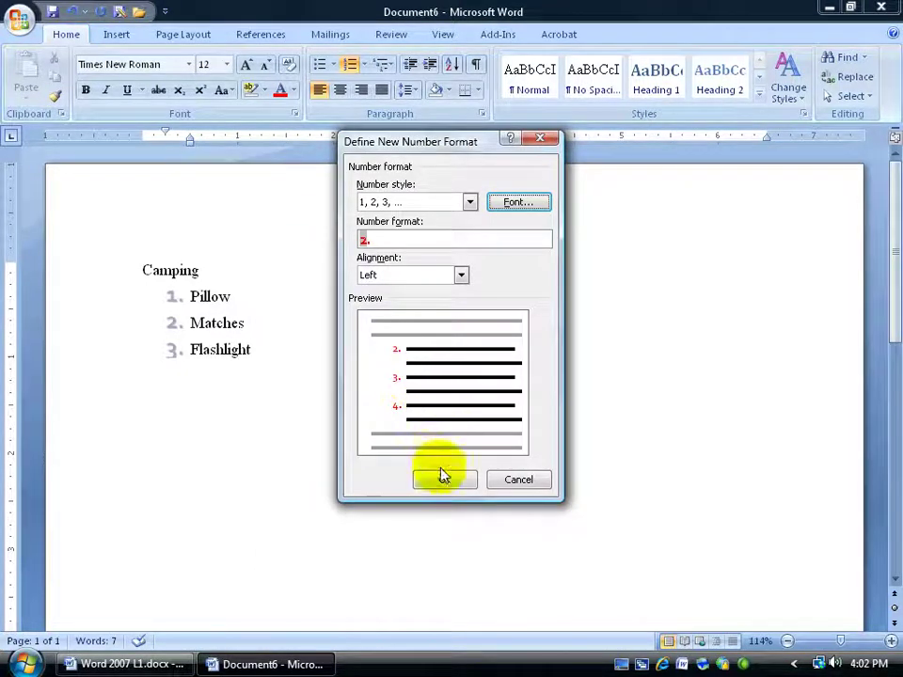
click(441, 478)
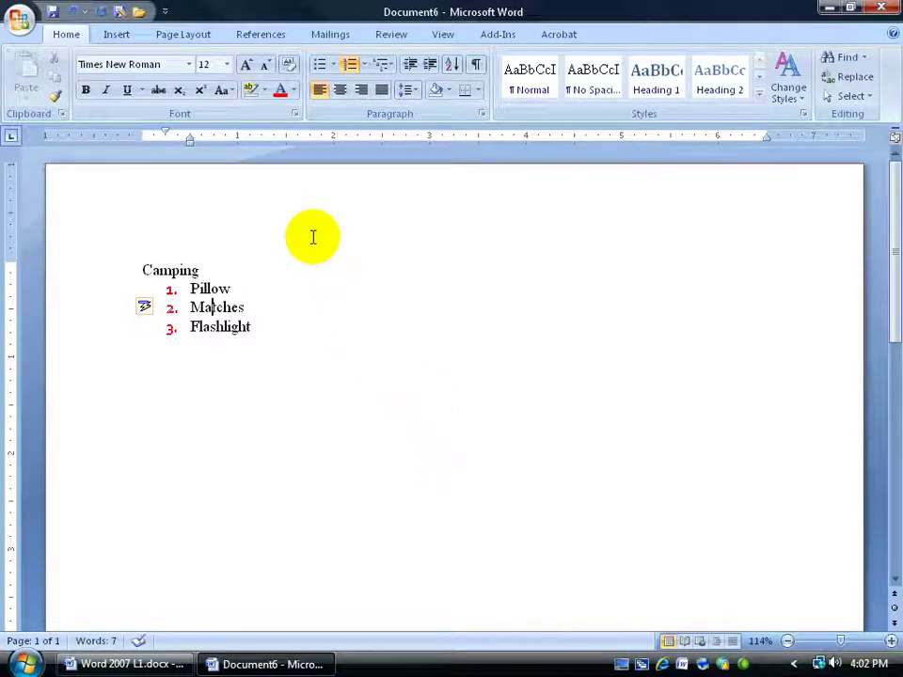
Step: Undo the custom number format and the grey shadowed number format on the camping list
click(72, 11)
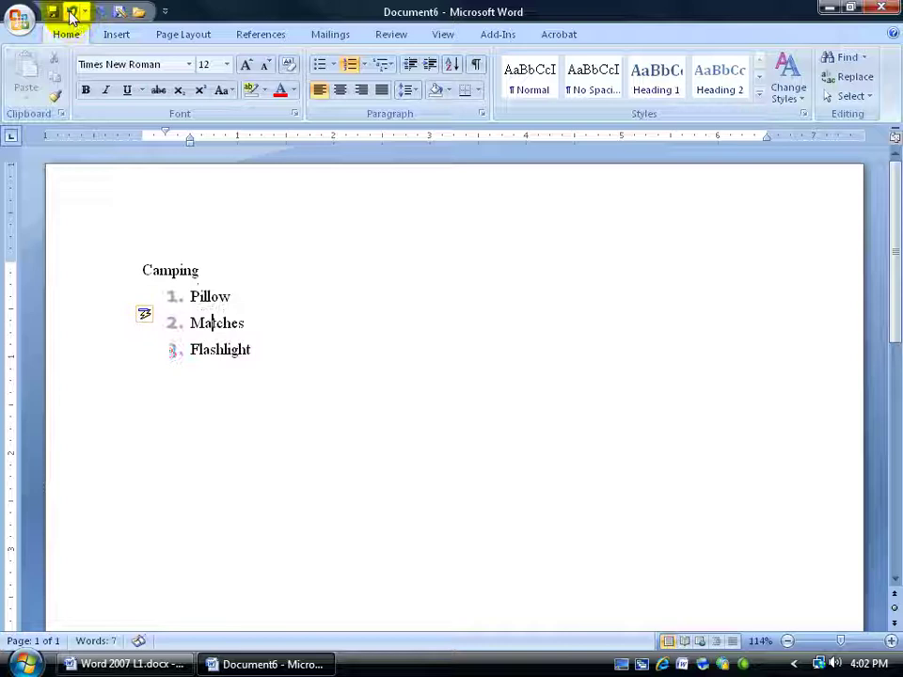
click(71, 12)
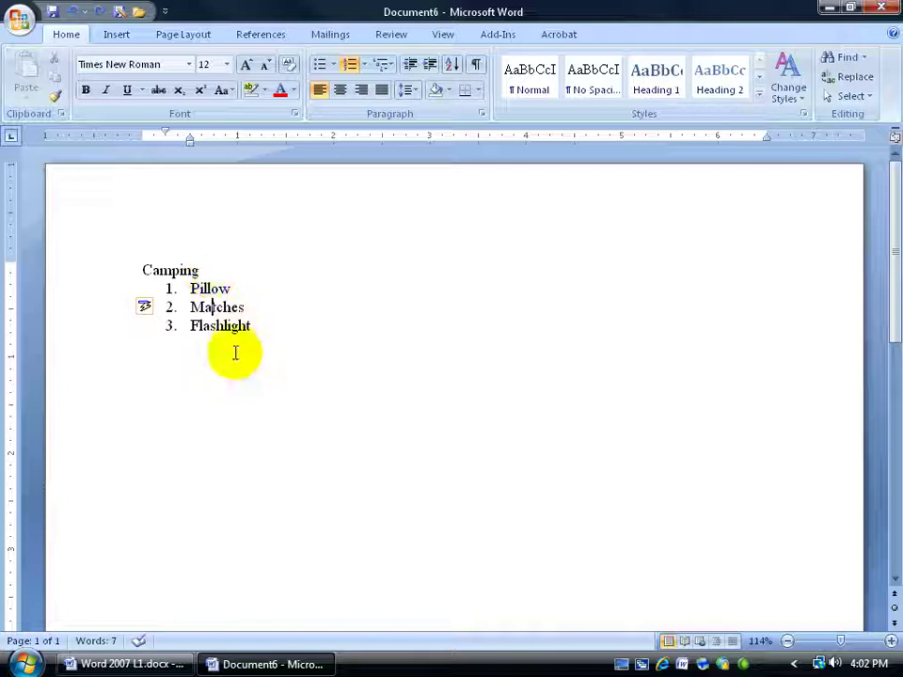
Step: Add an unnumbered heading "Additional items" below the Flashlight item, separated from the camping list by a blank line
key(Return)
key(Return)
click(268, 331)
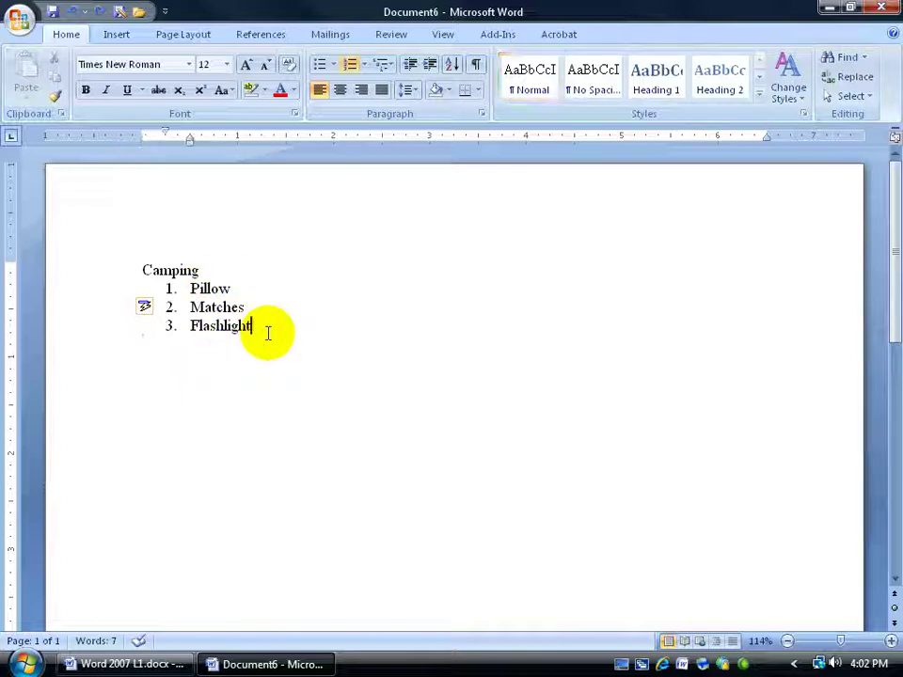
key(Return)
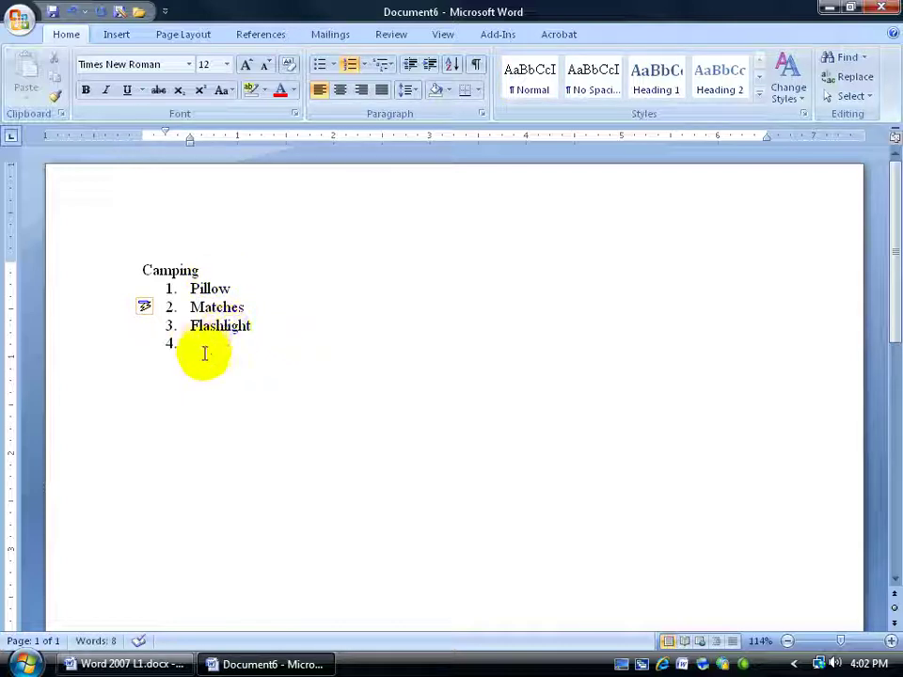
click(349, 65)
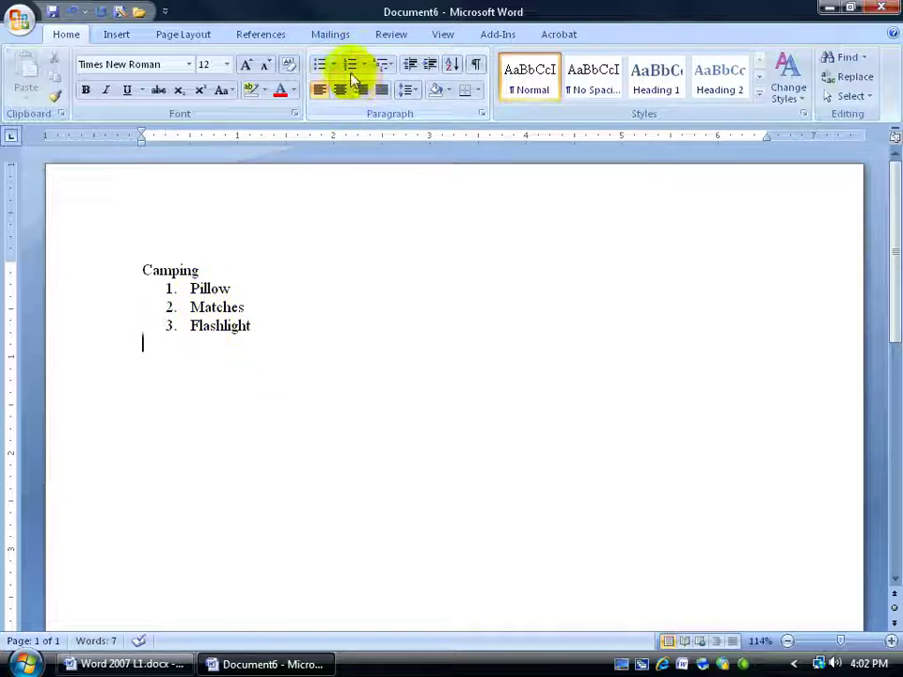
key(Return)
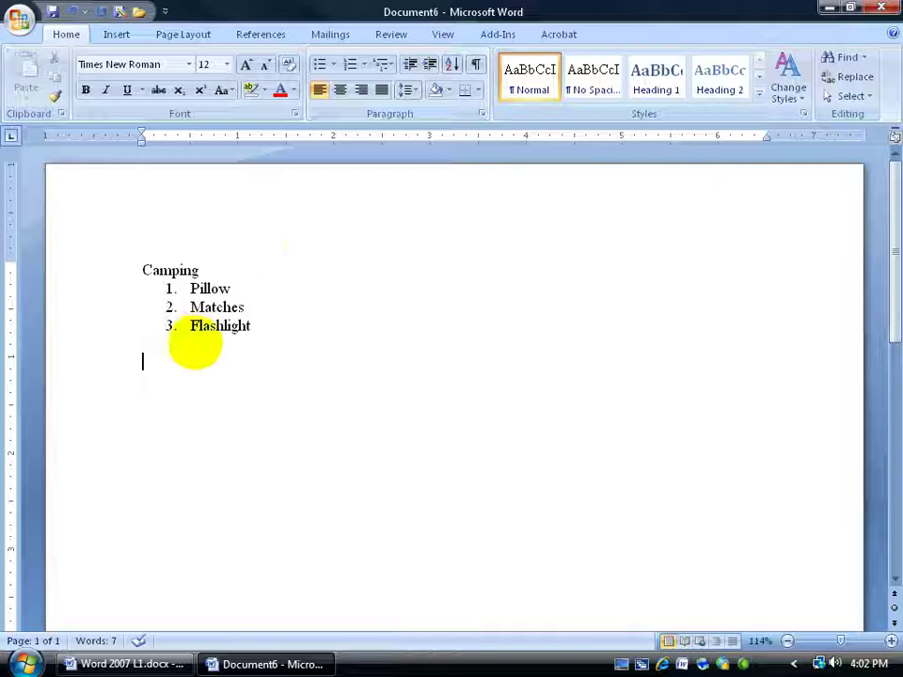
text(Additional it)
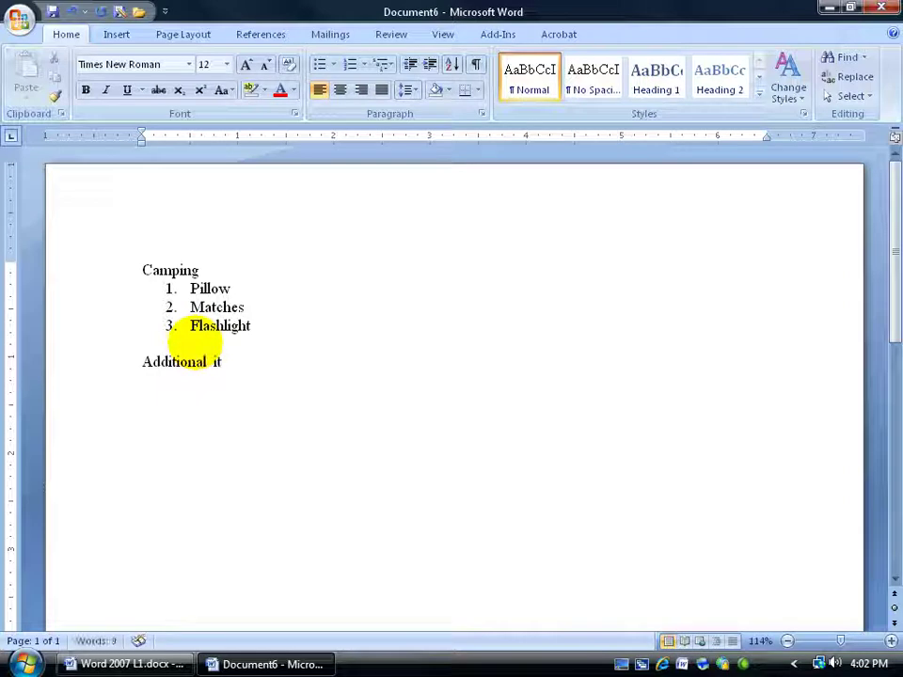
text(ems)
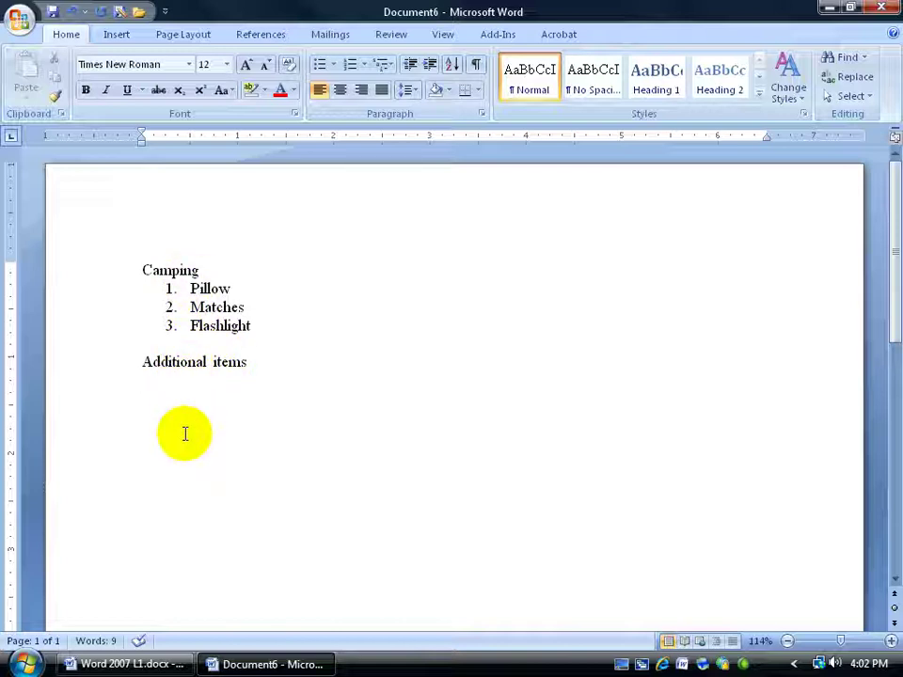
Step: Create a numbered list under Additional items with the entries Candy, Ghost Stories and Comic books
click(348, 64)
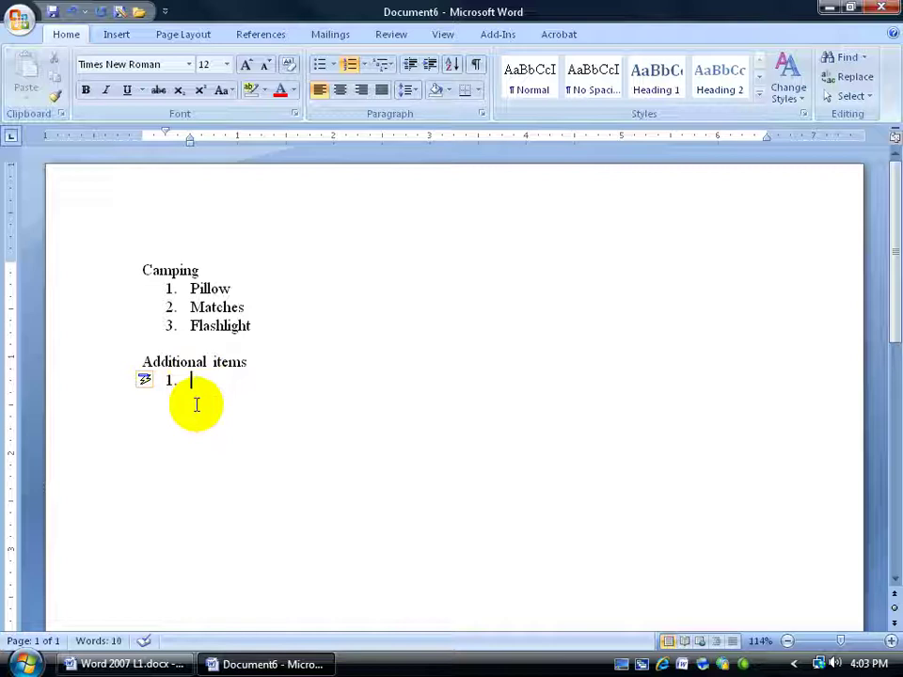
text(Candy)
key(Return)
text(Ghost Sto)
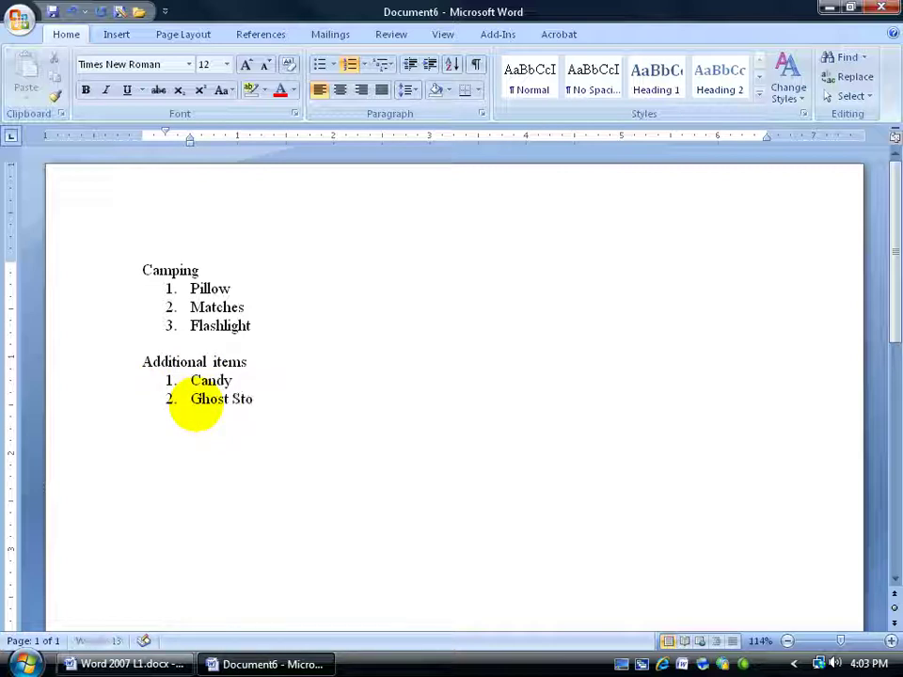
text(ries Comic books)
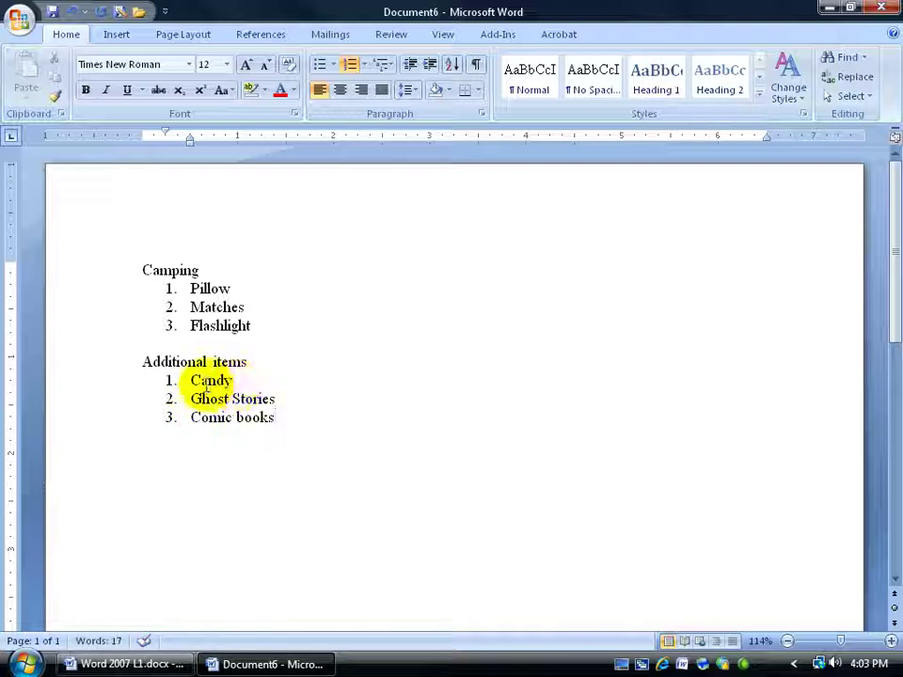
Step: Continue the Additional items numbering from the camping list, and restart that list's numbering at 1
right_click(192, 382)
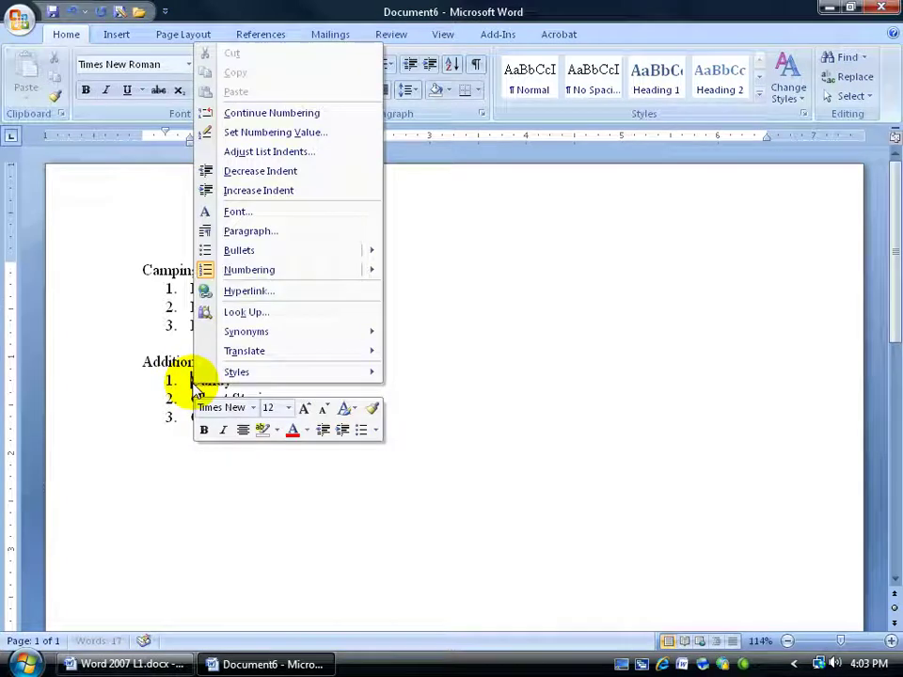
click(274, 113)
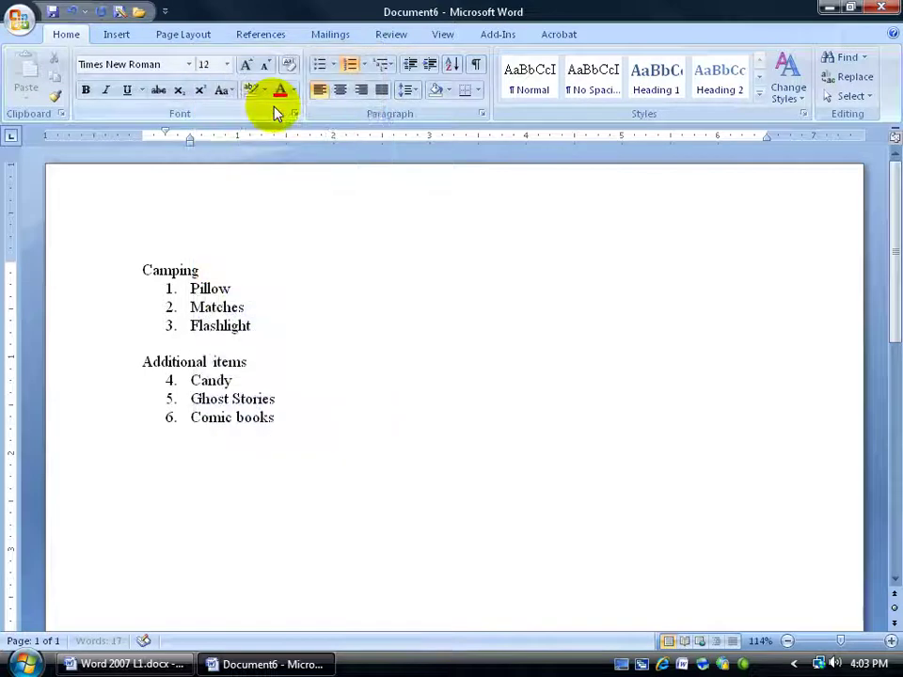
right_click(194, 384)
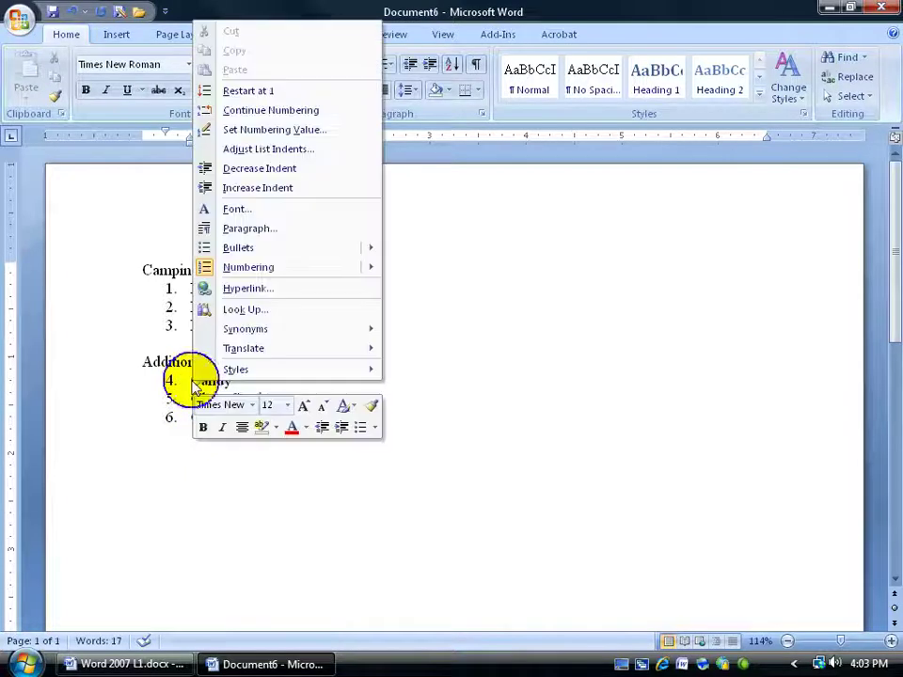
click(279, 94)
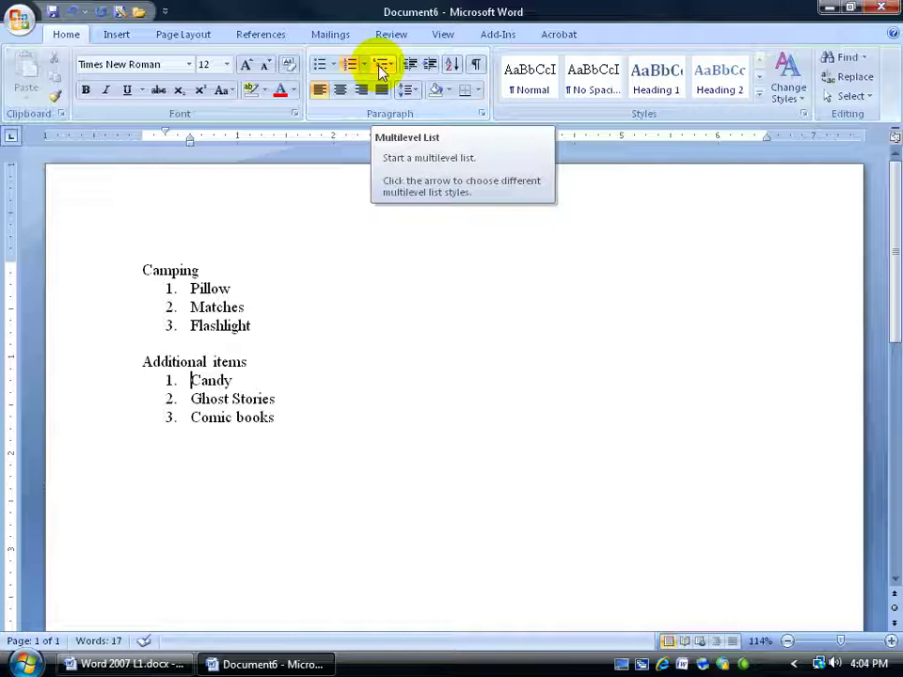
Step: Open Telemarketers Do not call.doc and apply the 1), a), i) multilevel list format to the bulleted items under the More do's heading
click(17, 24)
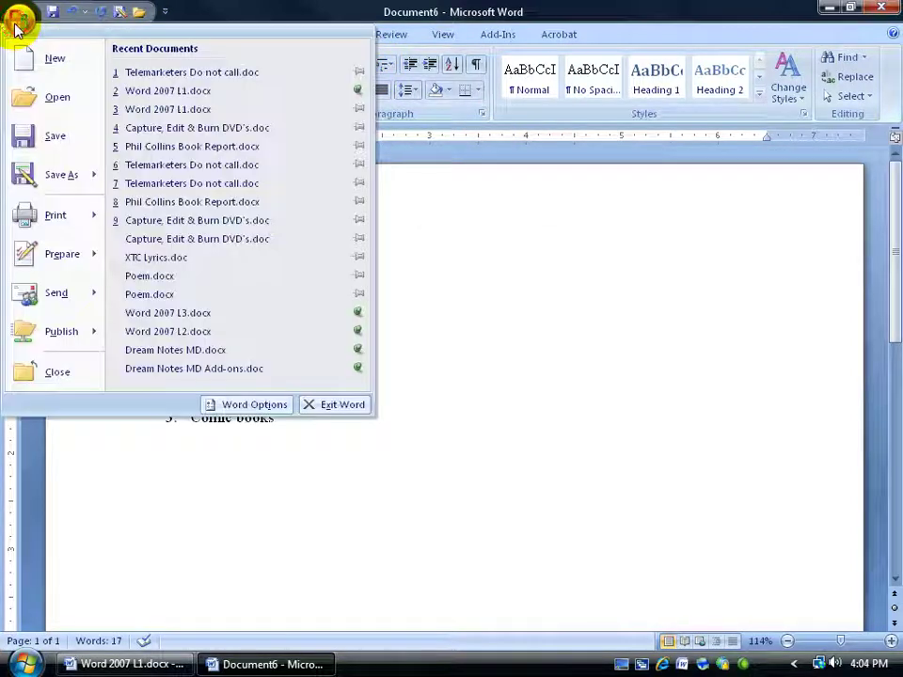
click(191, 76)
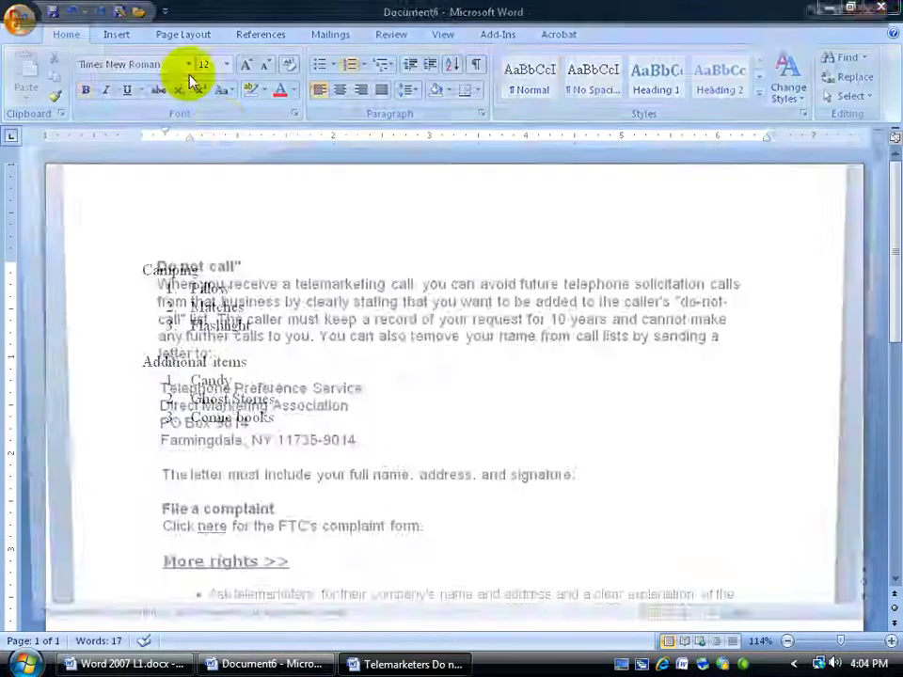
drag(888, 201, 889, 413)
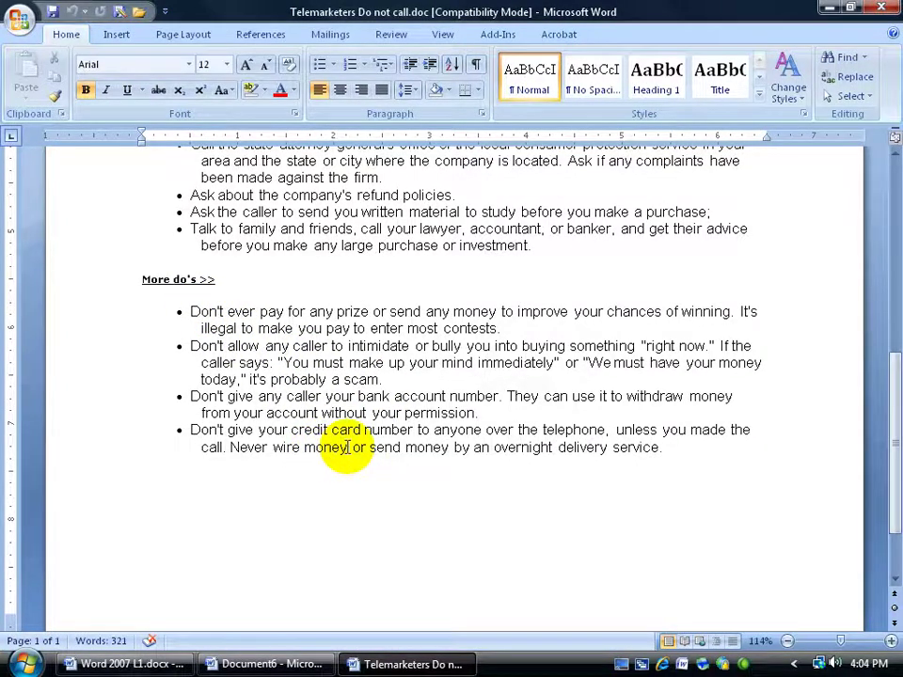
drag(350, 451, 186, 315)
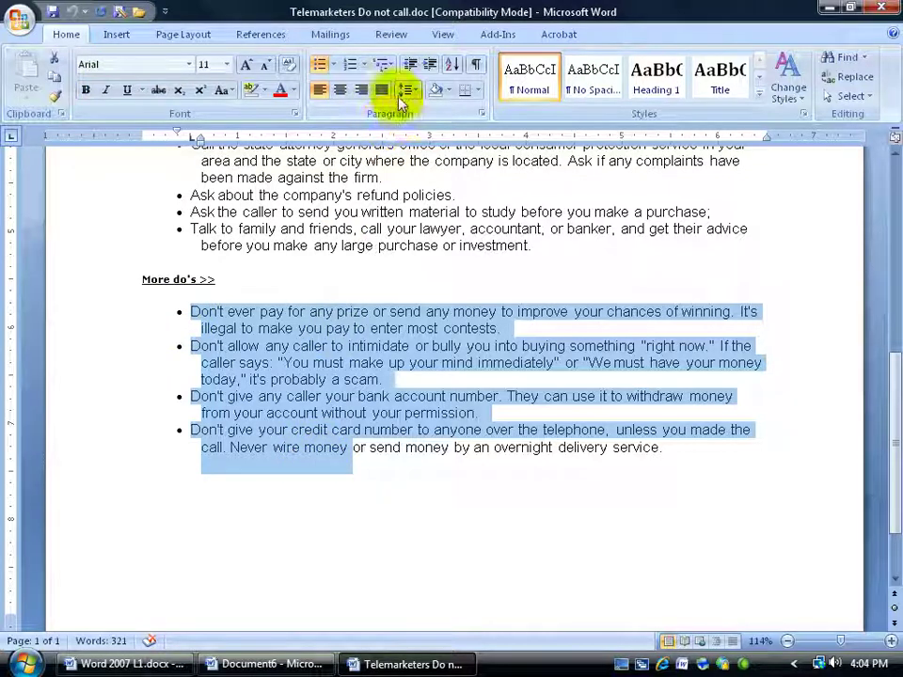
click(390, 64)
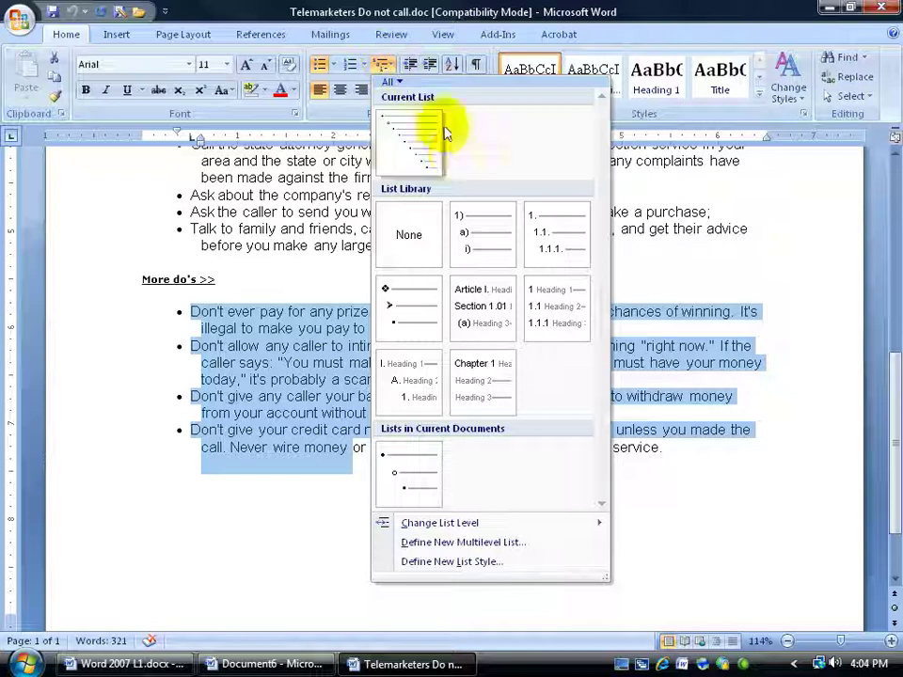
mouse_move(474, 217)
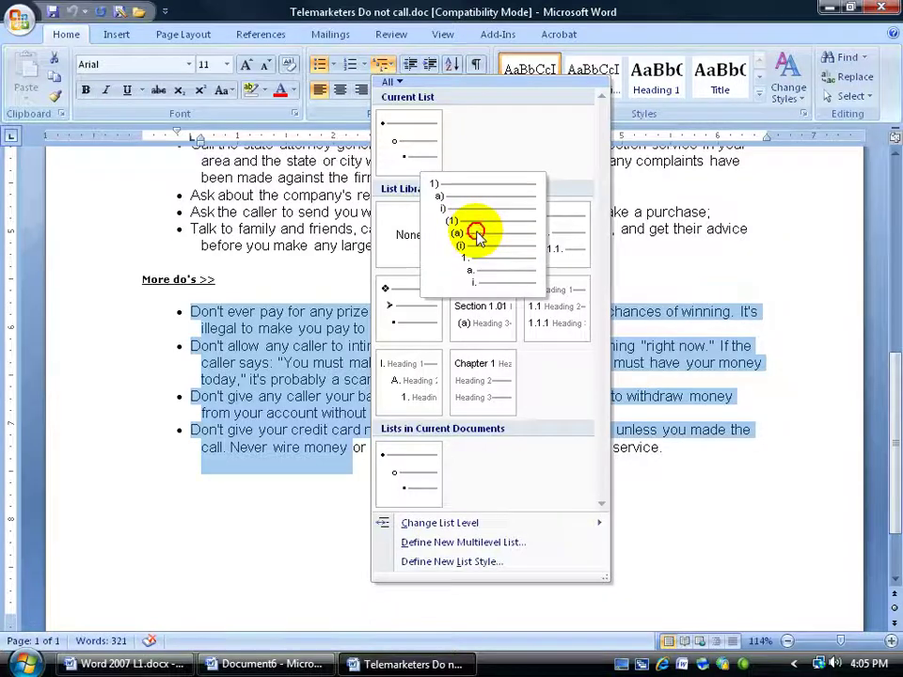
click(475, 232)
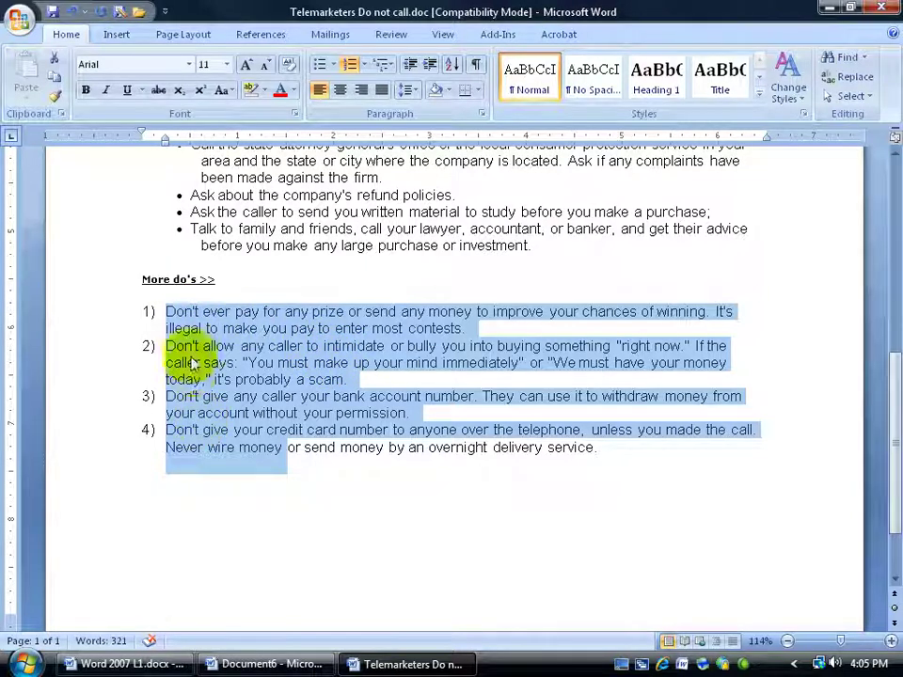
Step: Demote the second item under More do's, starting "Don't allow any caller to intimidate", by one list level
click(179, 317)
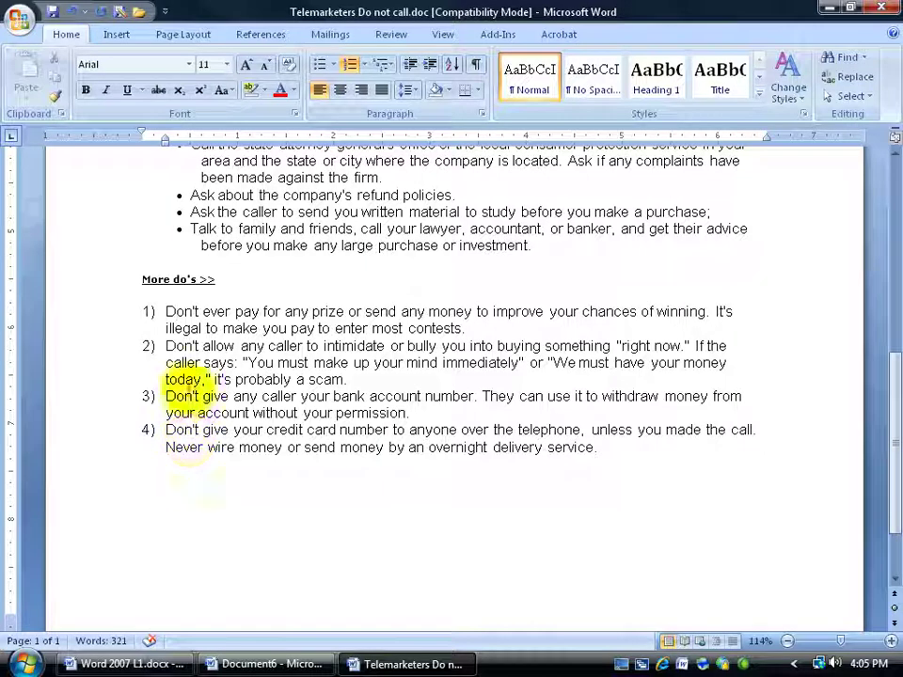
drag(165, 345, 363, 365)
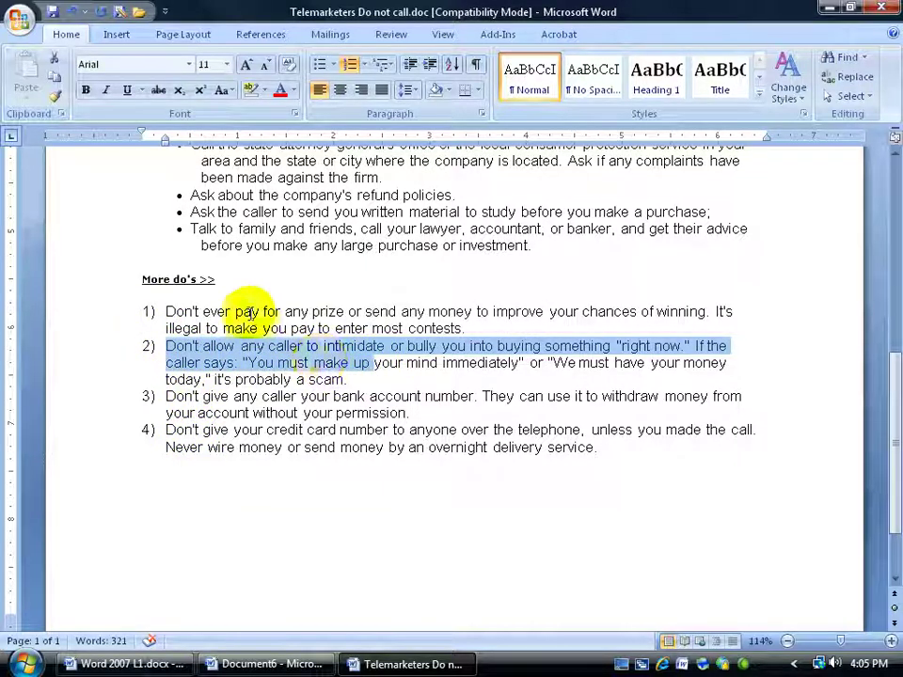
click(245, 315)
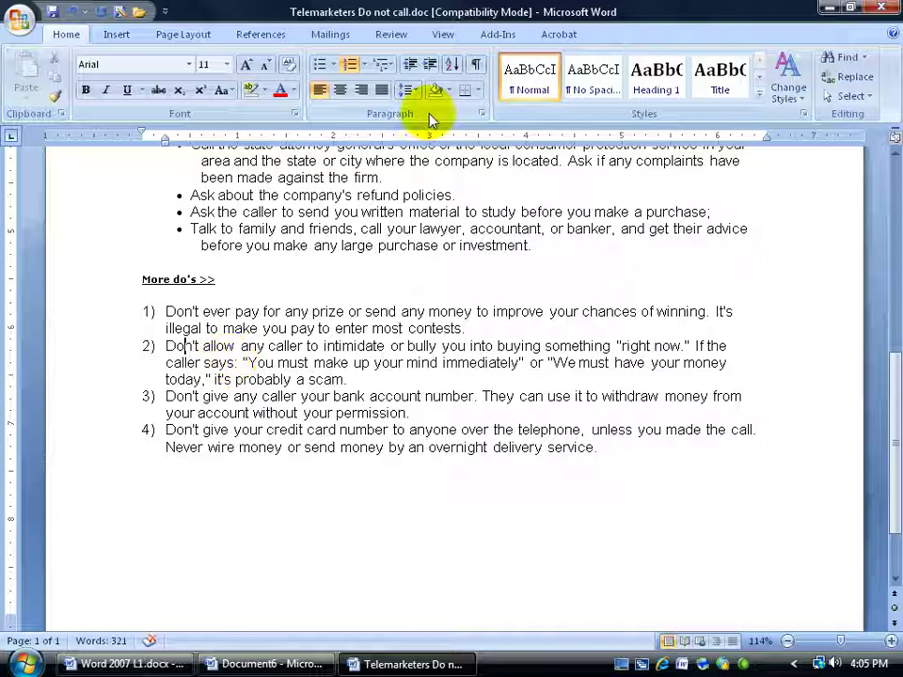
click(428, 66)
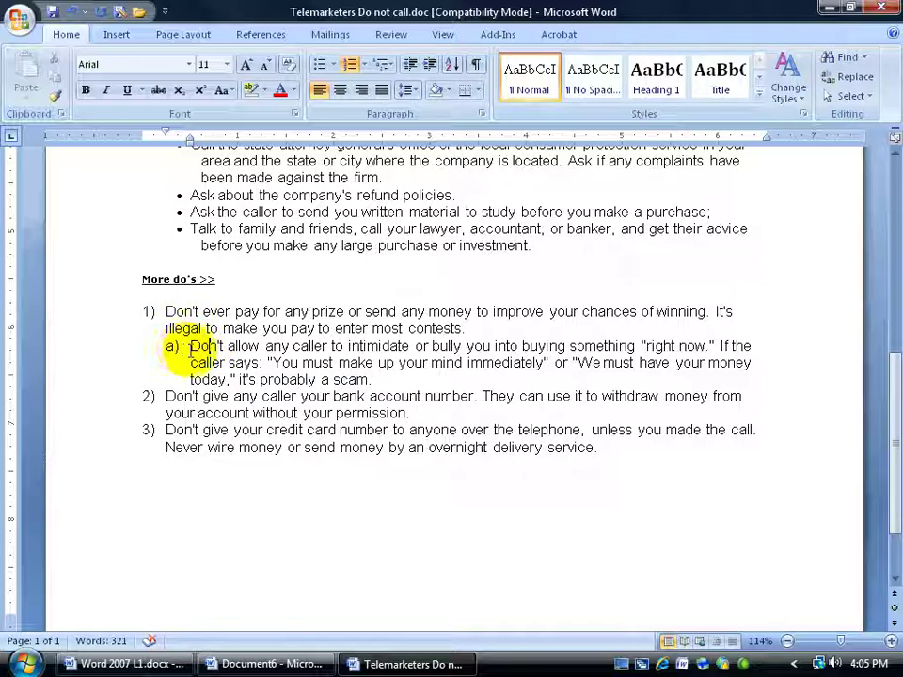
Step: Demote the item "Don't give any caller your bank account number" to the third list level, and promote it back to the first level
click(198, 412)
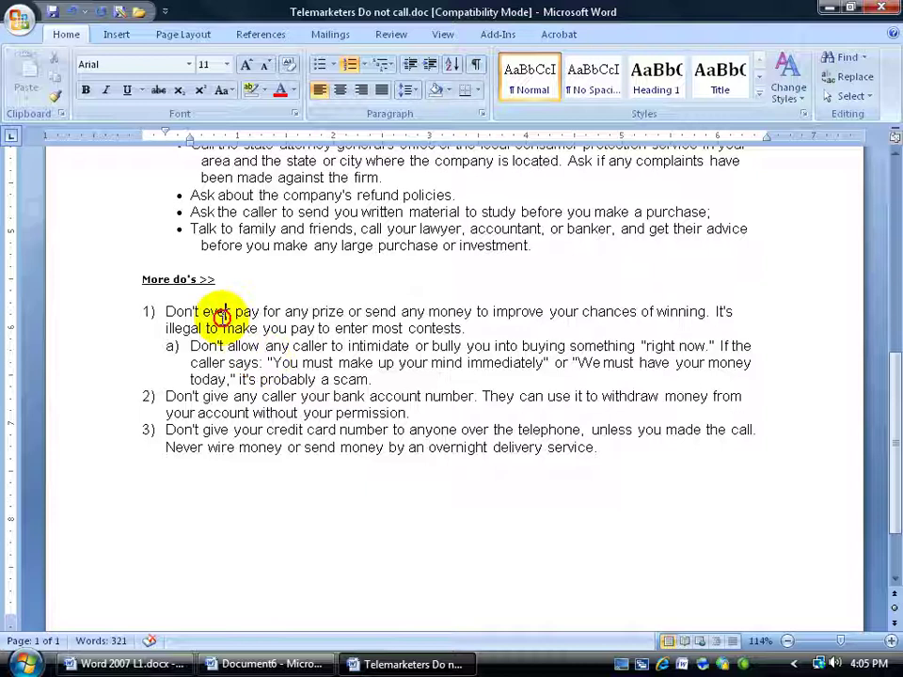
click(198, 396)
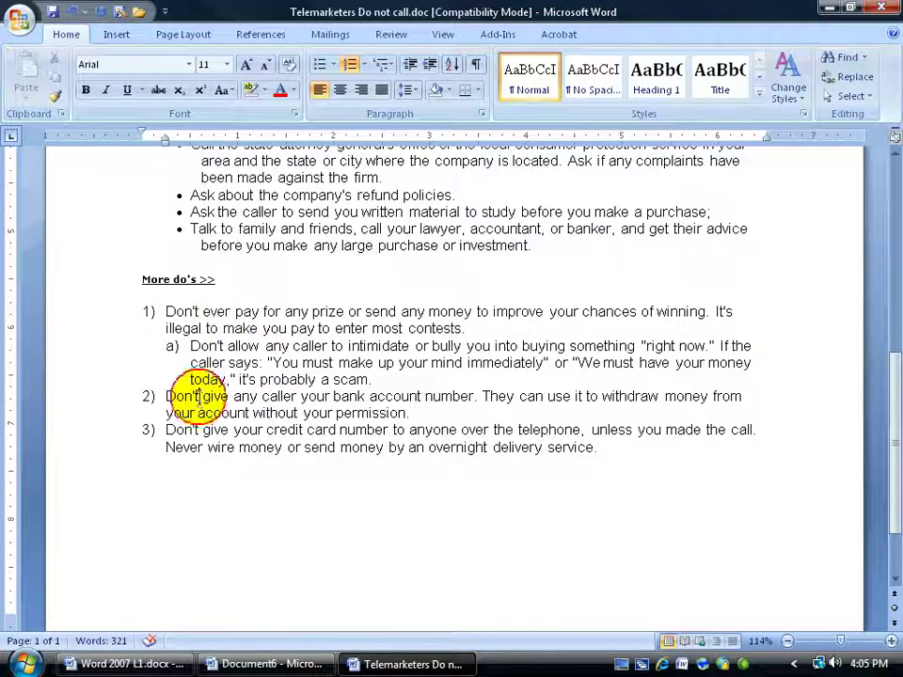
click(428, 64)
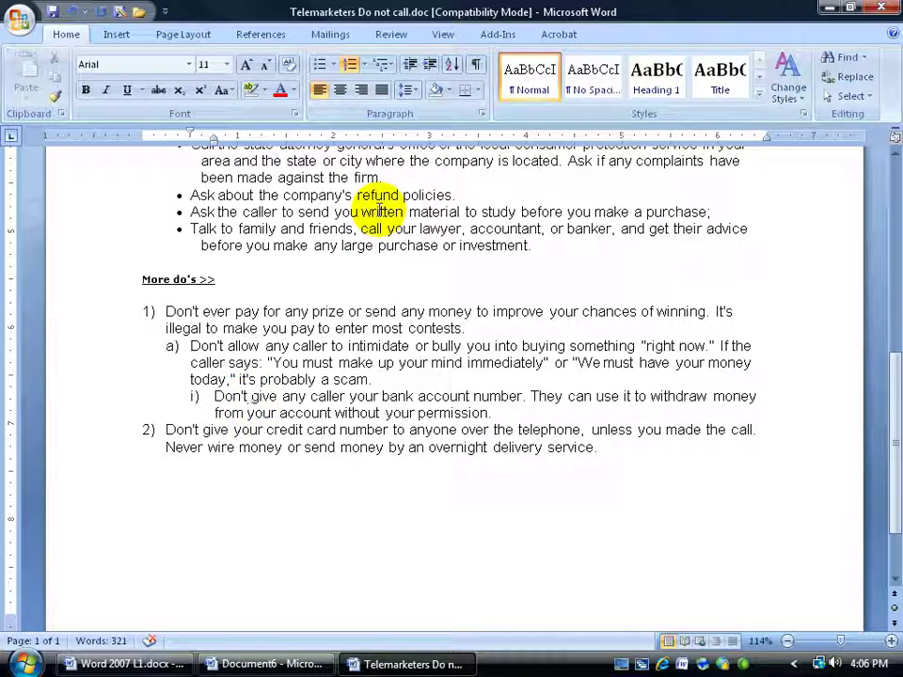
click(412, 65)
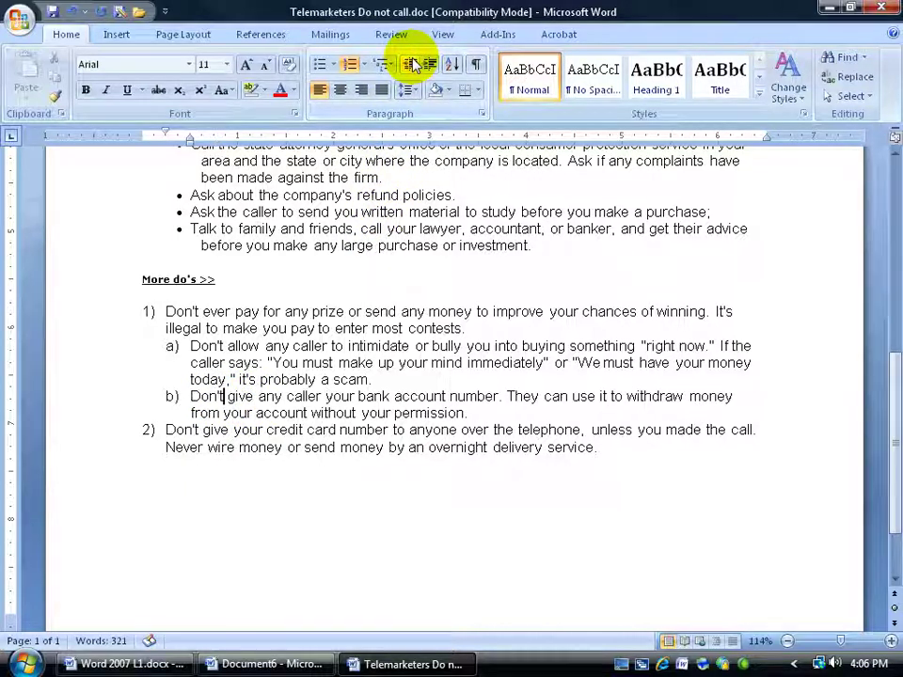
click(412, 65)
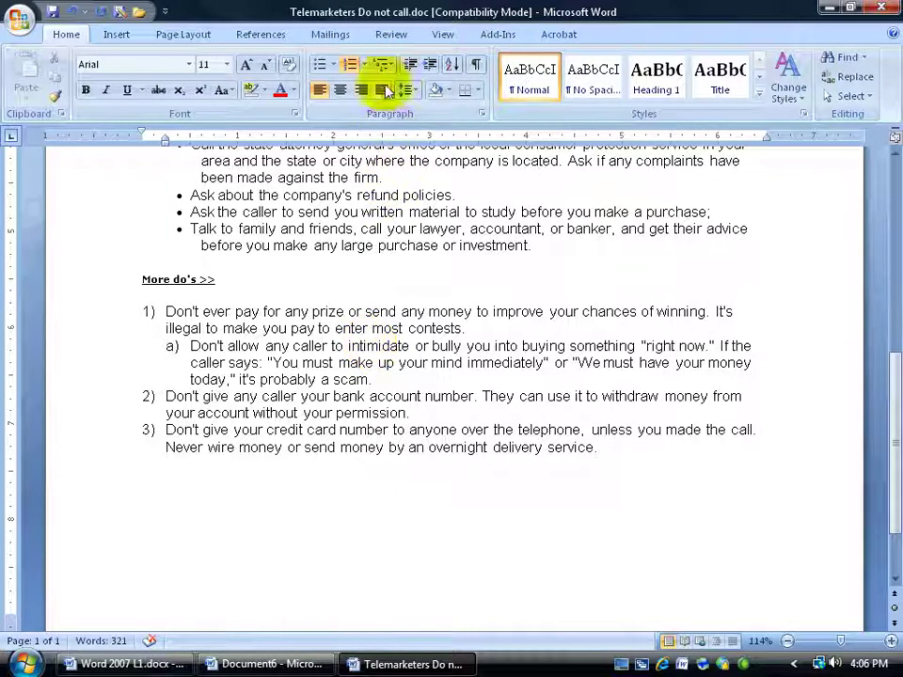
Step: Examine the options for defining a new multilevel list, including the formats of levels 2 to 4 and the number font settings, without applying changes
click(390, 68)
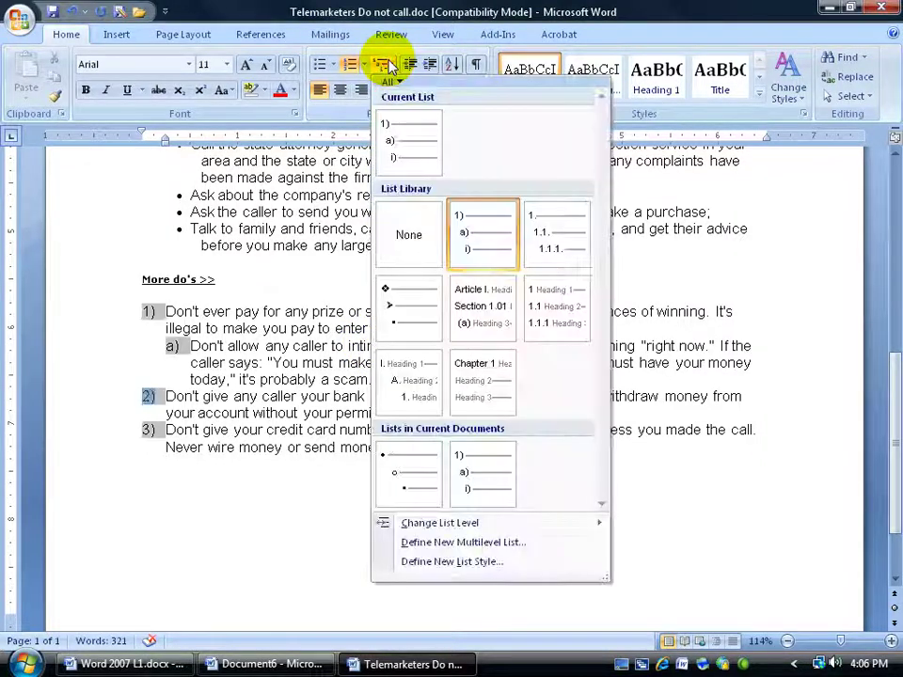
click(436, 543)
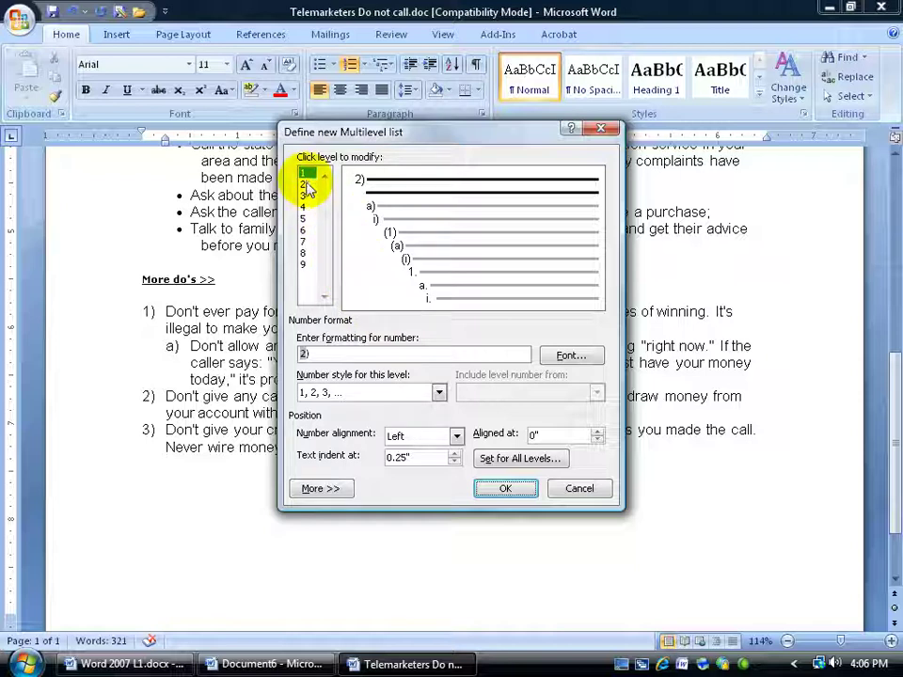
click(303, 184)
click(302, 195)
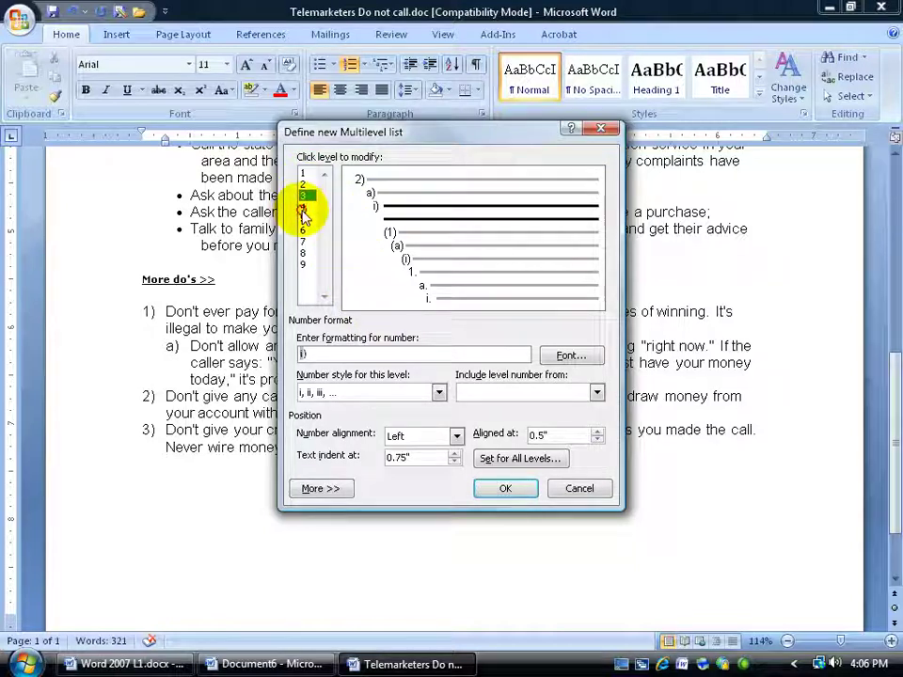
click(302, 207)
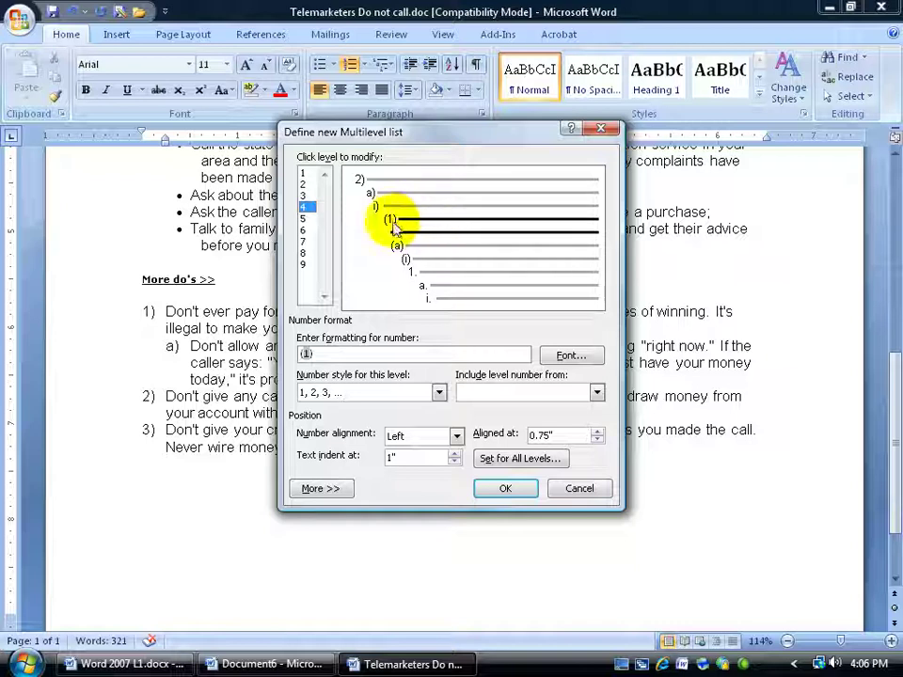
click(561, 355)
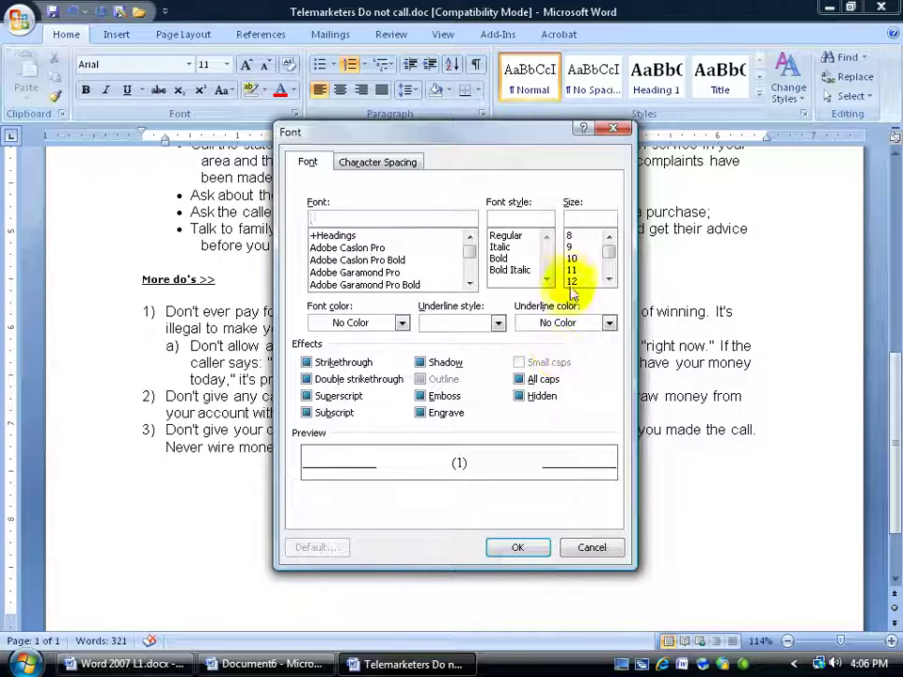
click(588, 548)
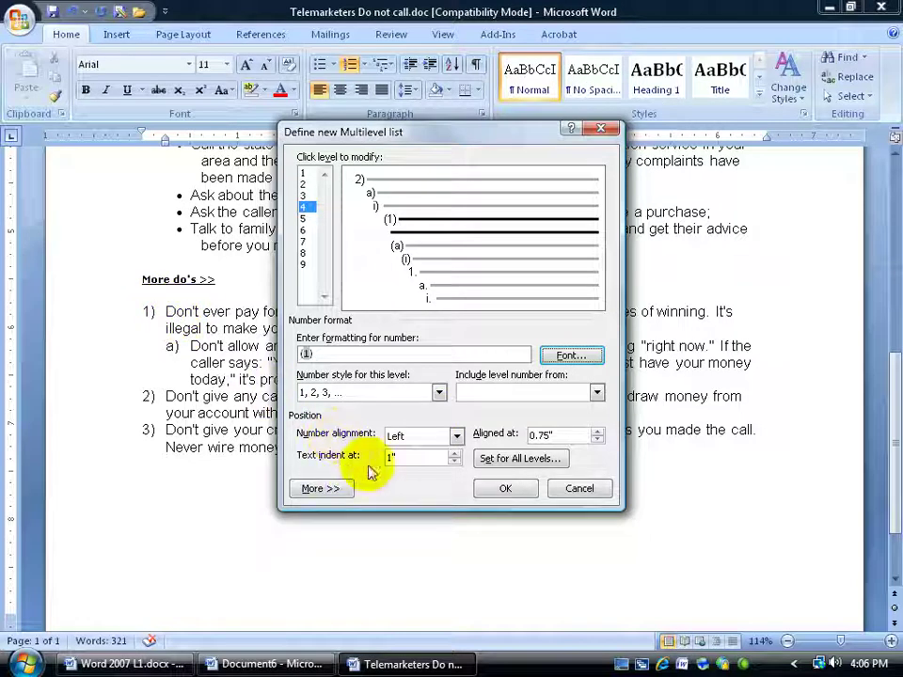
click(577, 490)
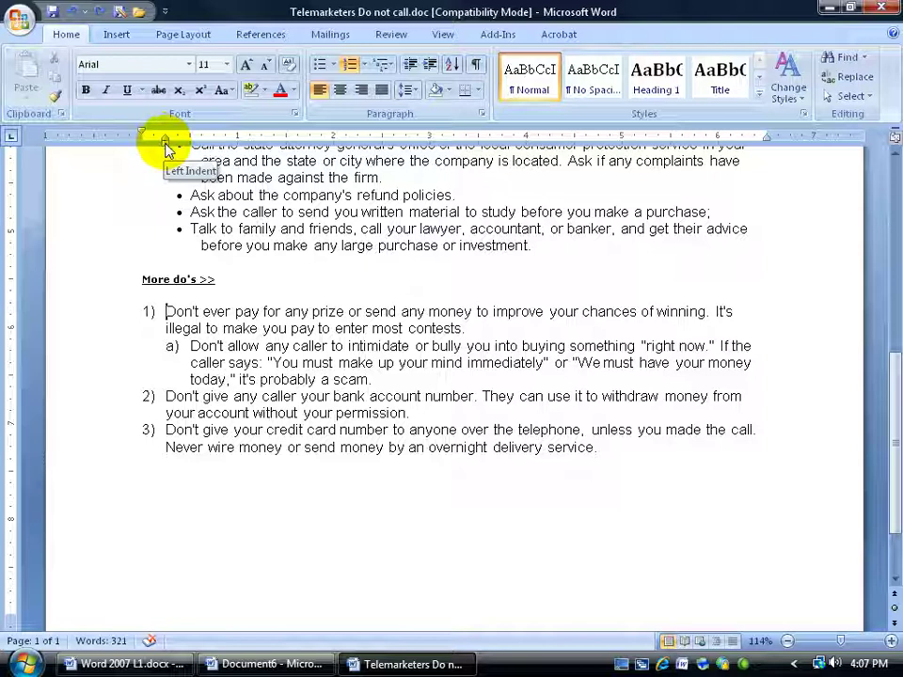
Step: Increase the left indent of the first item under More do's to about 0.55 inches on the ruler
drag(165, 150, 197, 148)
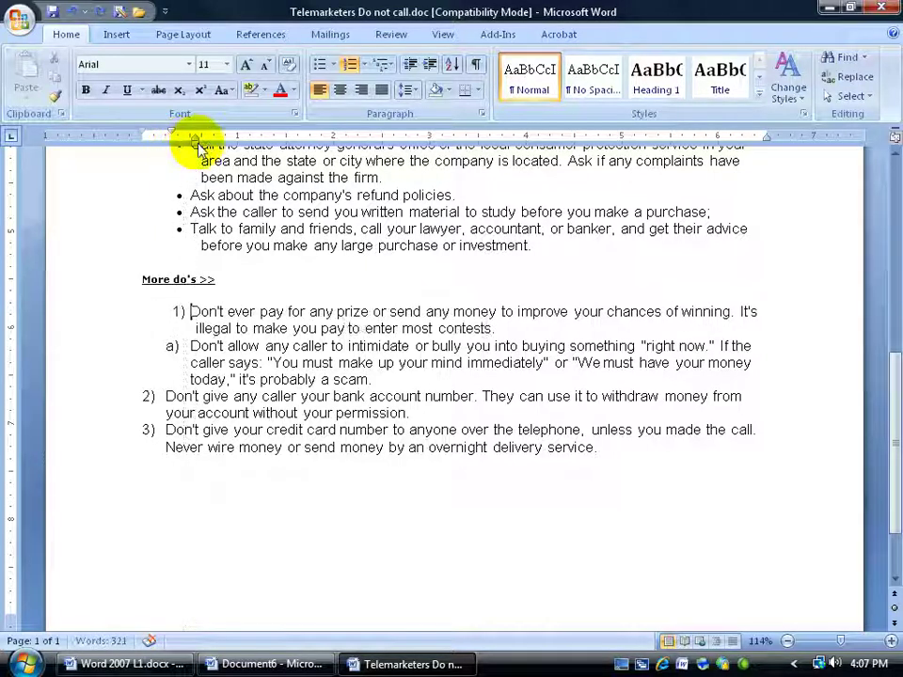